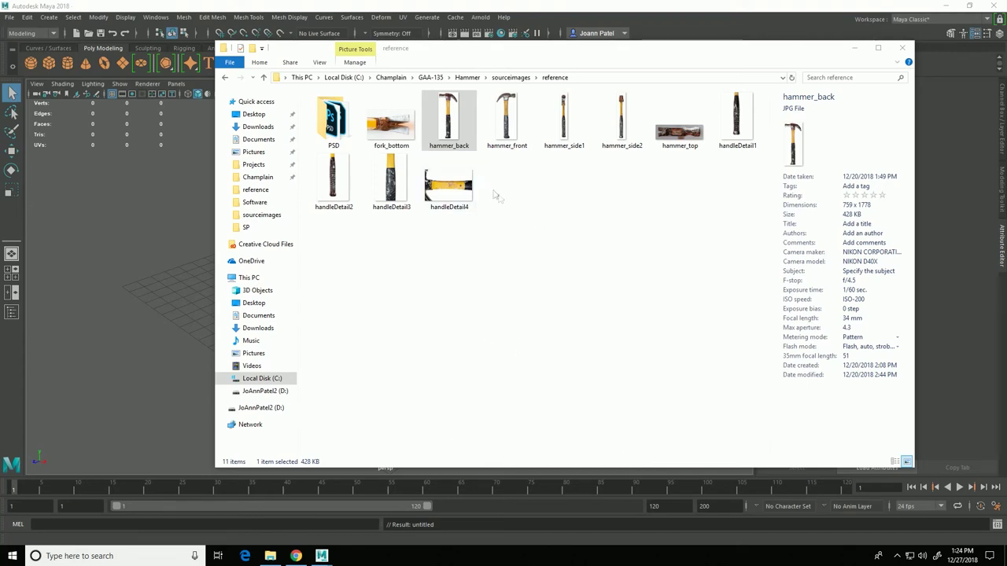
- Look through the hammer reference photos, from the back view to the handle details, to study the tool's shape
double_click(446, 108)
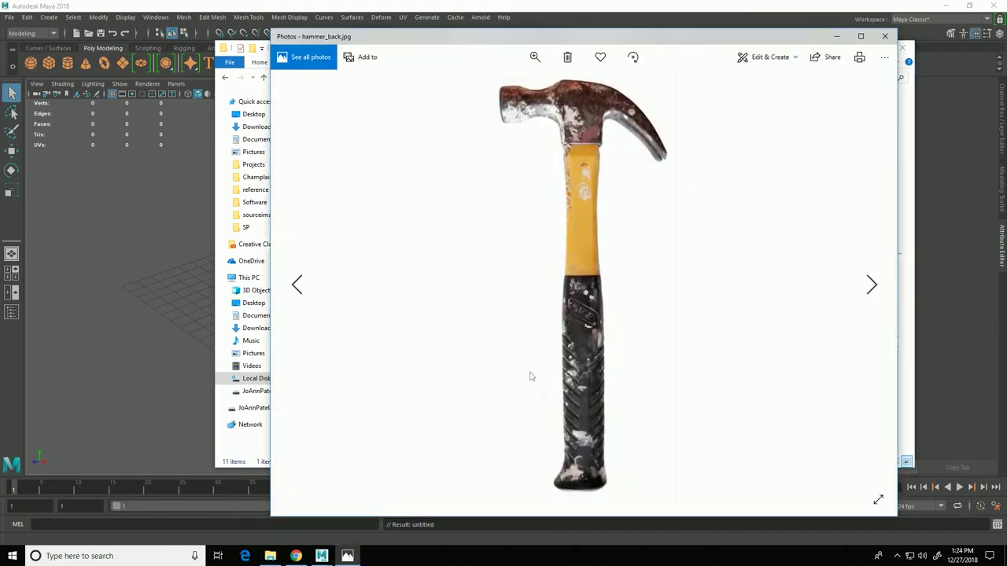
click(874, 287)
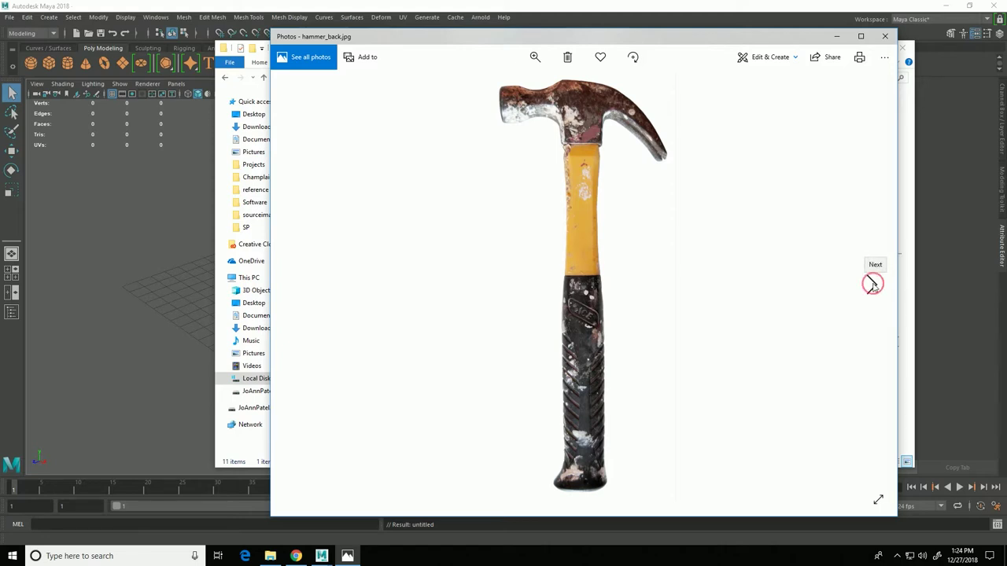
click(872, 286)
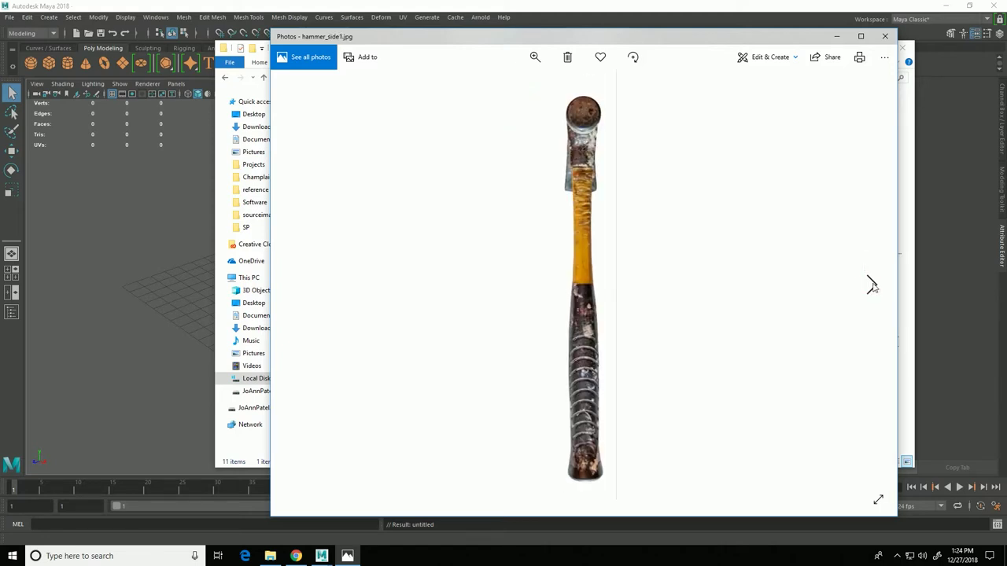
click(872, 286)
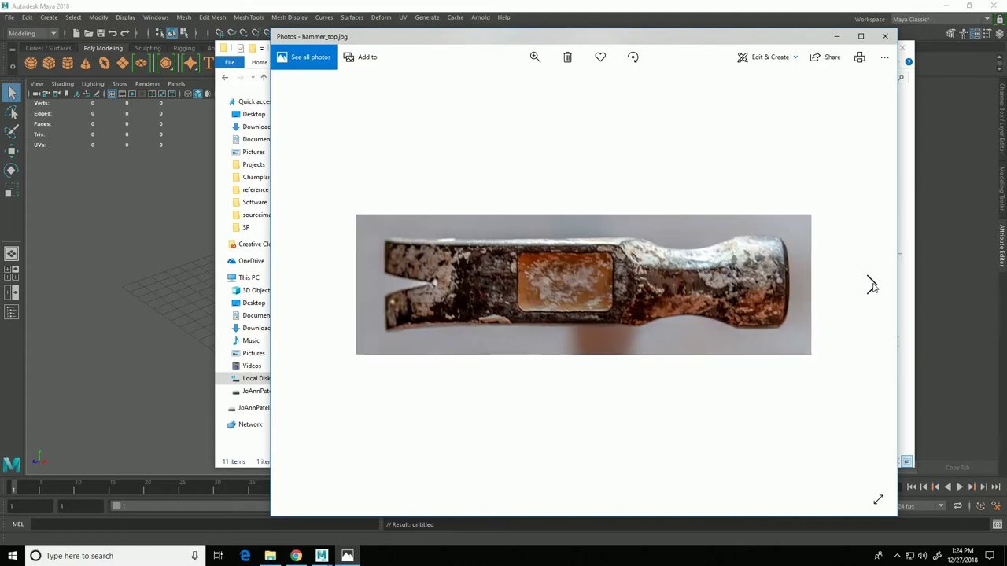
click(871, 286)
click(872, 286)
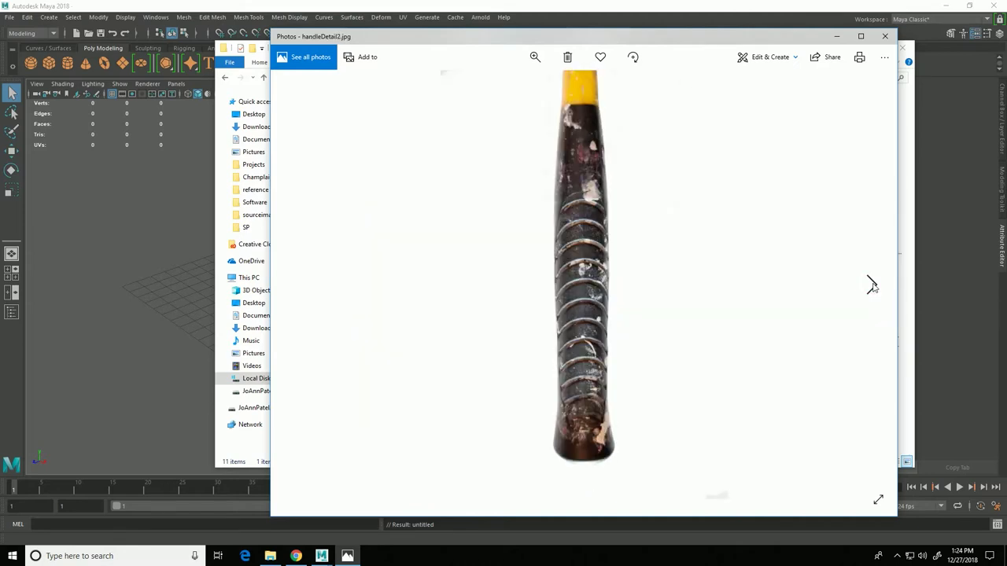
click(872, 286)
click(873, 287)
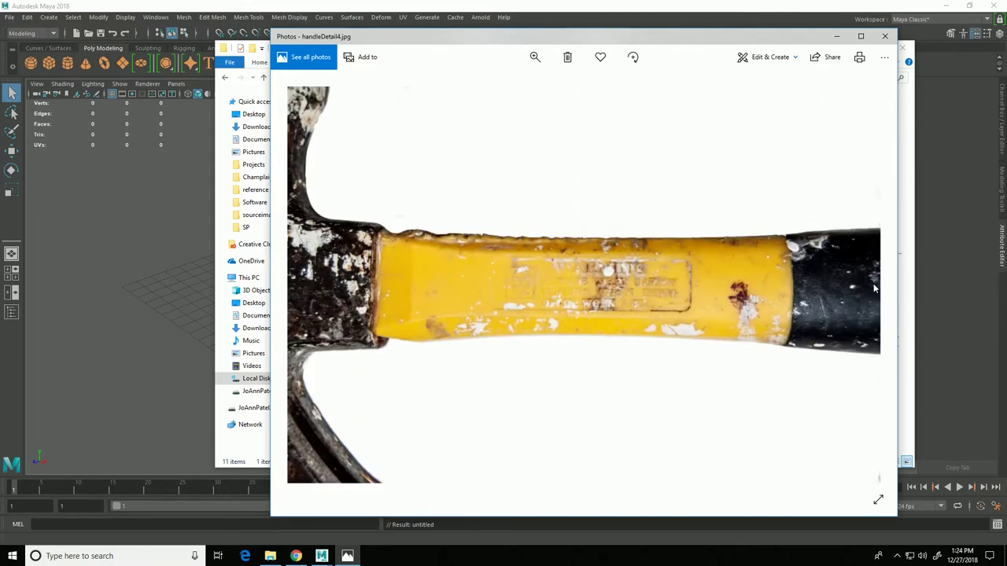
click(885, 36)
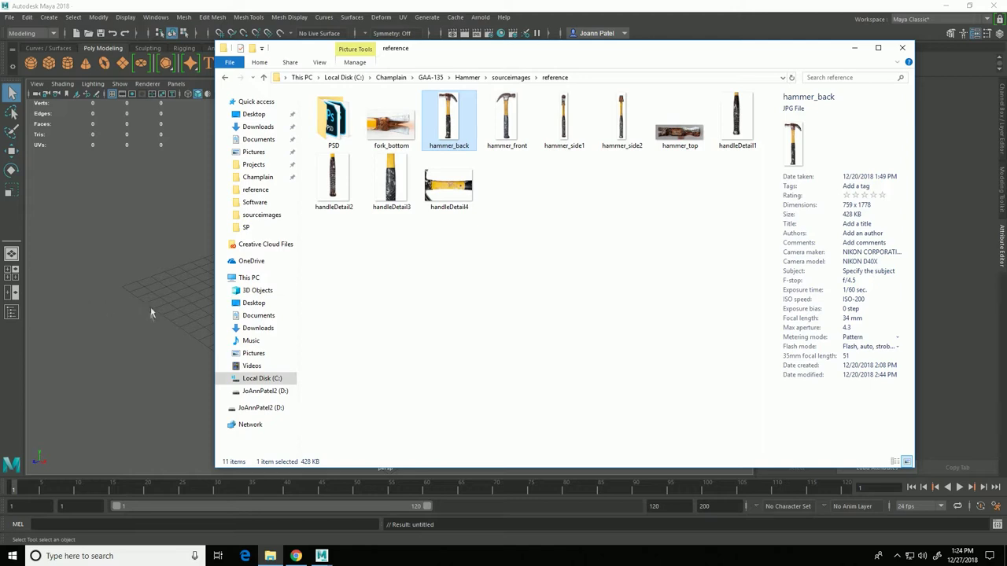
- Switch to Maya and create a polygon cube with a height of 33
click(165, 251)
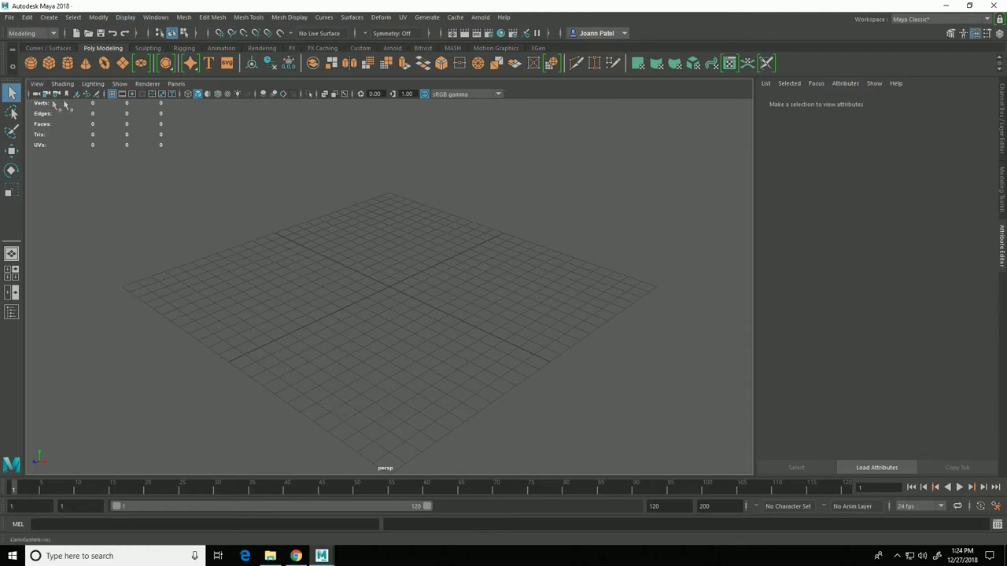
click(49, 63)
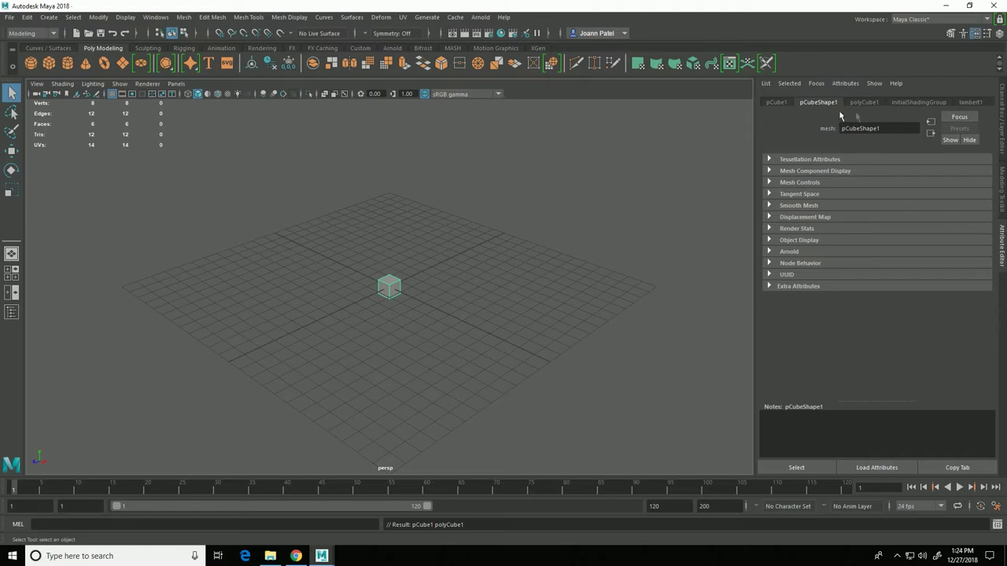
click(865, 103)
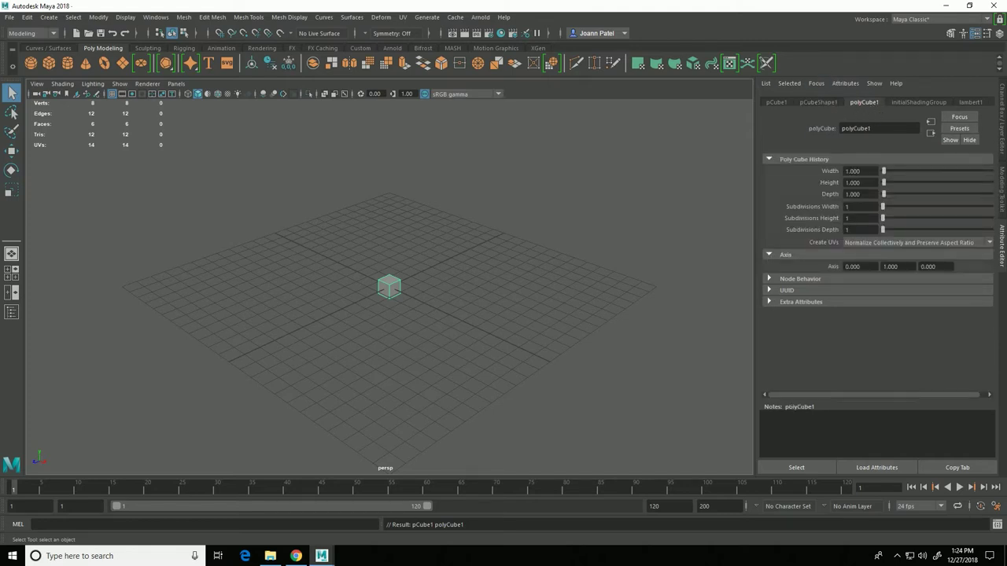
click(848, 186)
text(33)
key(Return)
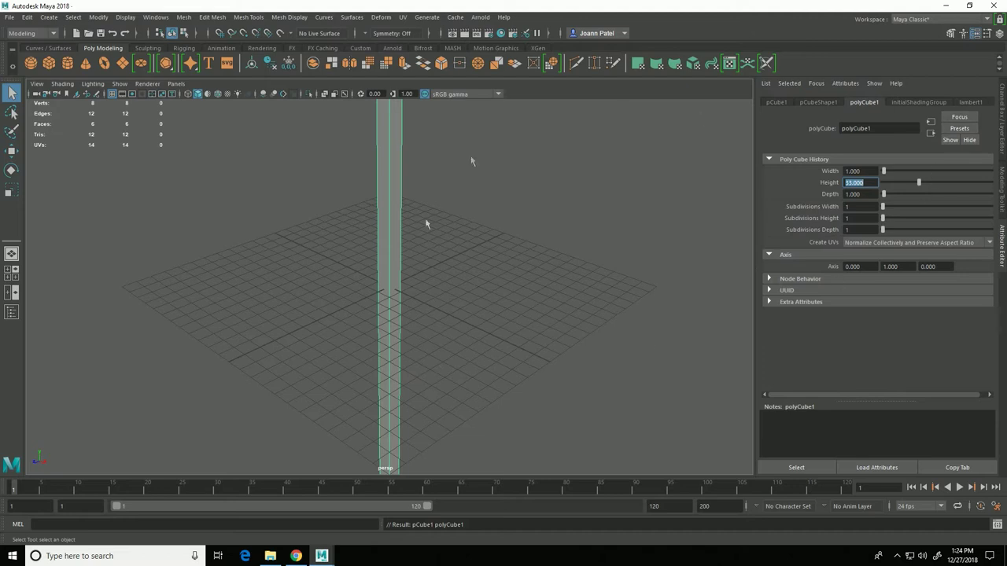
- Move the tall cube straight up so that its base rests on the grid
alt+right_drag(553, 348, 394, 319)
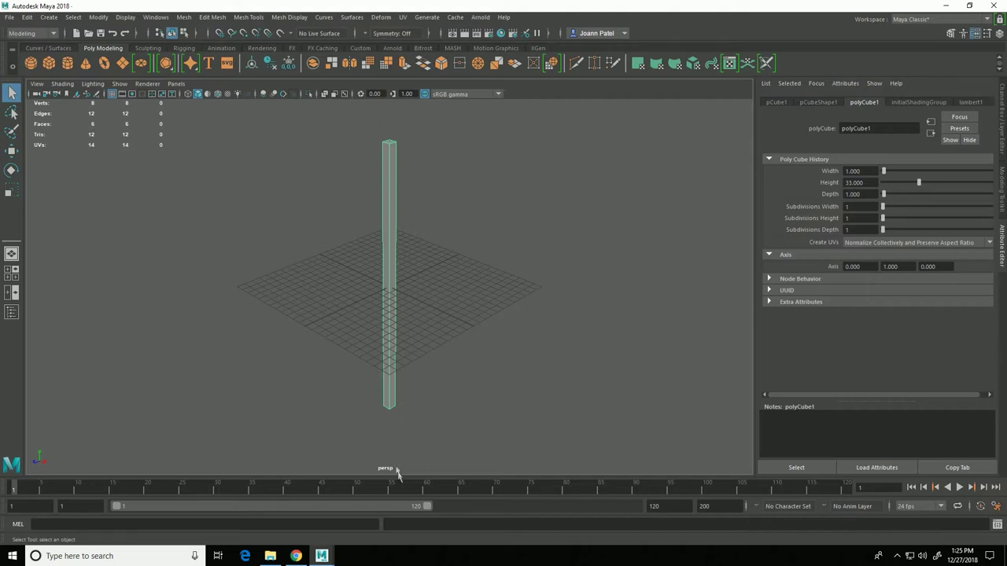
alt+middle_drag(465, 343, 470, 407)
key(w)
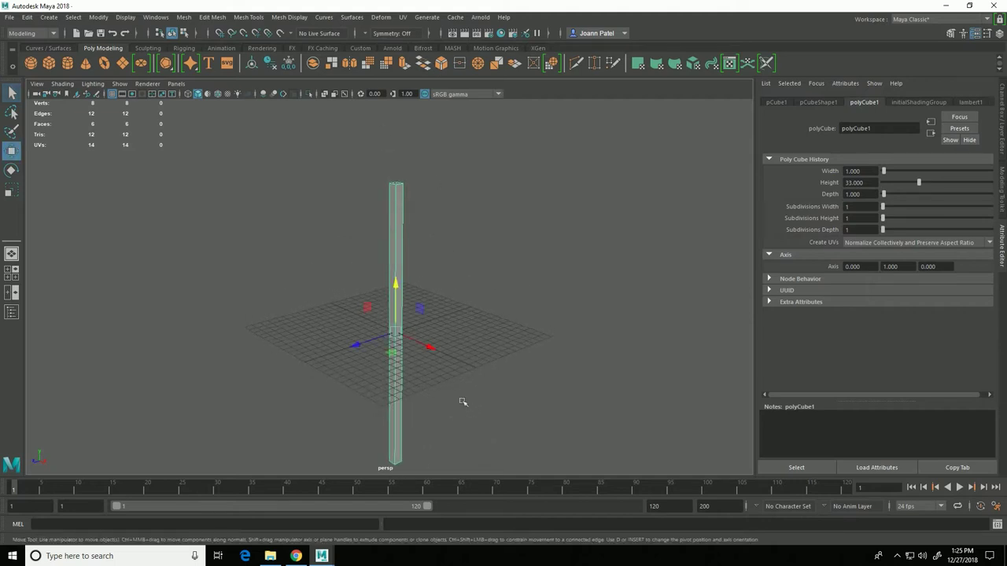
drag(397, 285, 382, 140)
- Show all four views and display the front, side and top views in wireframe
key(space)
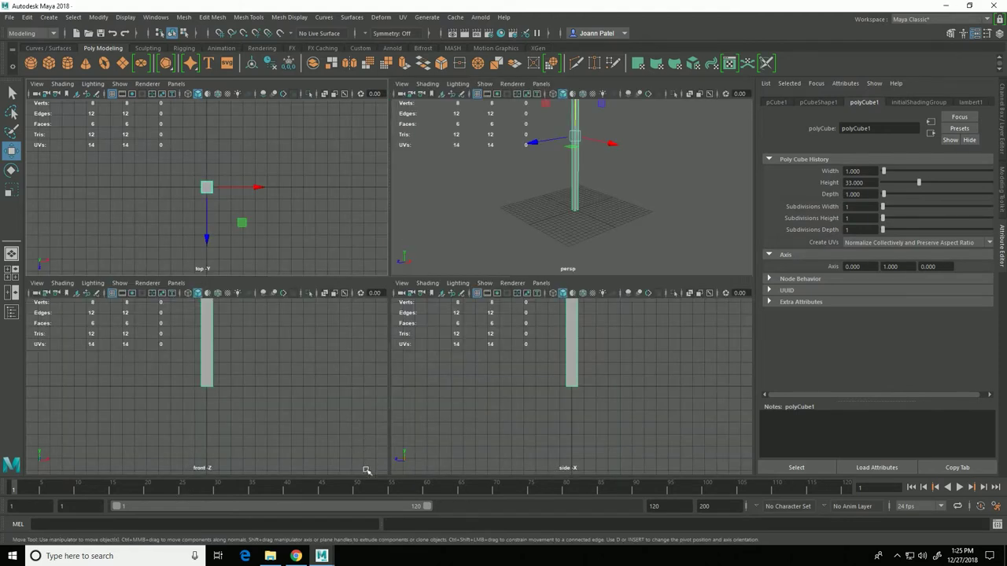
mouse_move(362, 378)
alt+middle_down()
mouse_move(412, 423)
mouse_move(355, 387)
alt+middle_up()
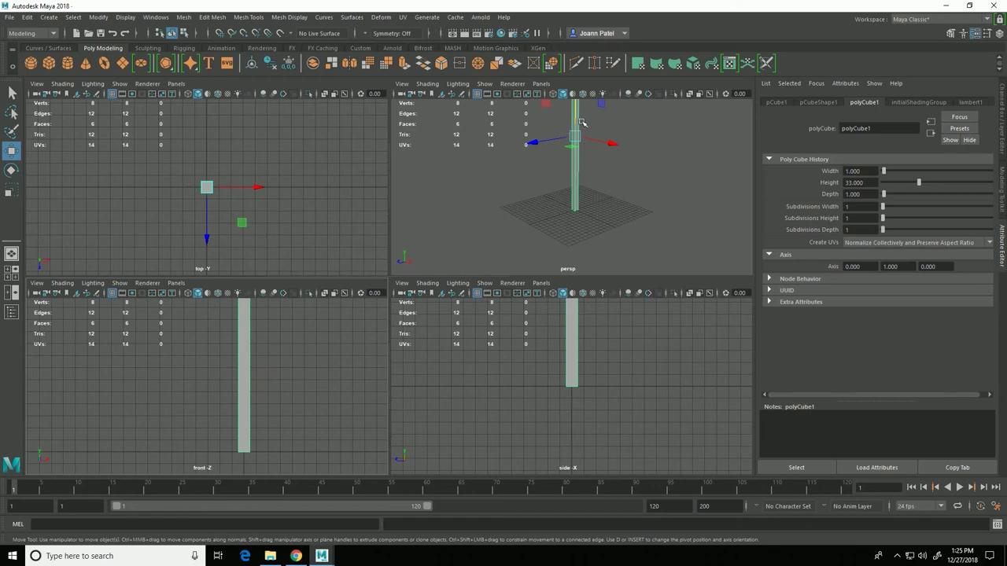
drag(582, 122, 582, 123)
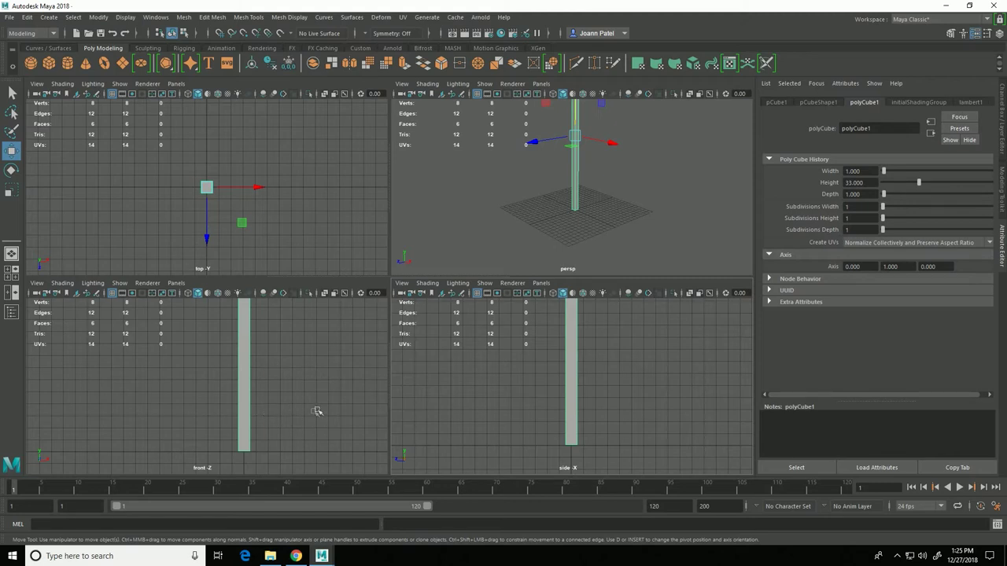
key(4)
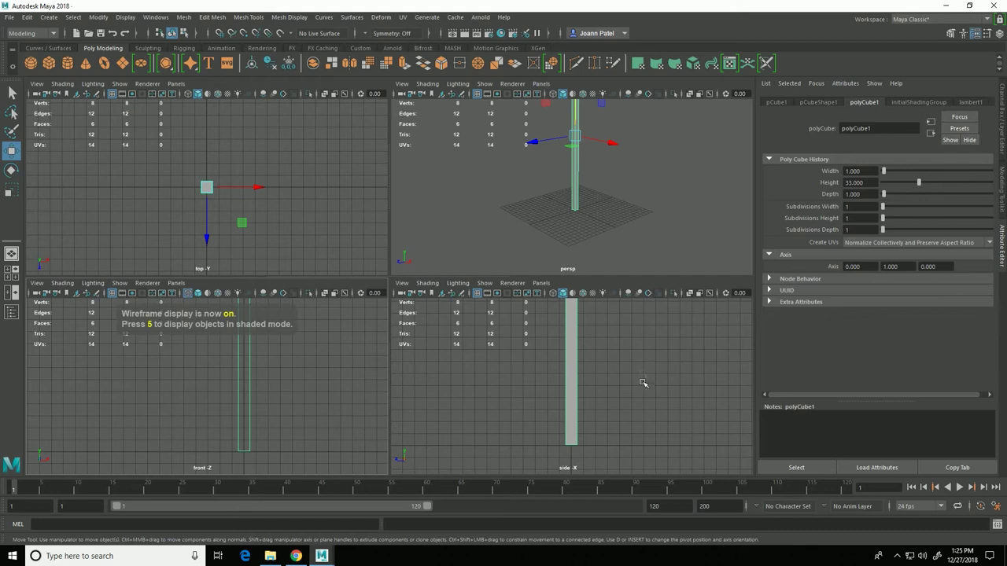
key(4)
key(4)
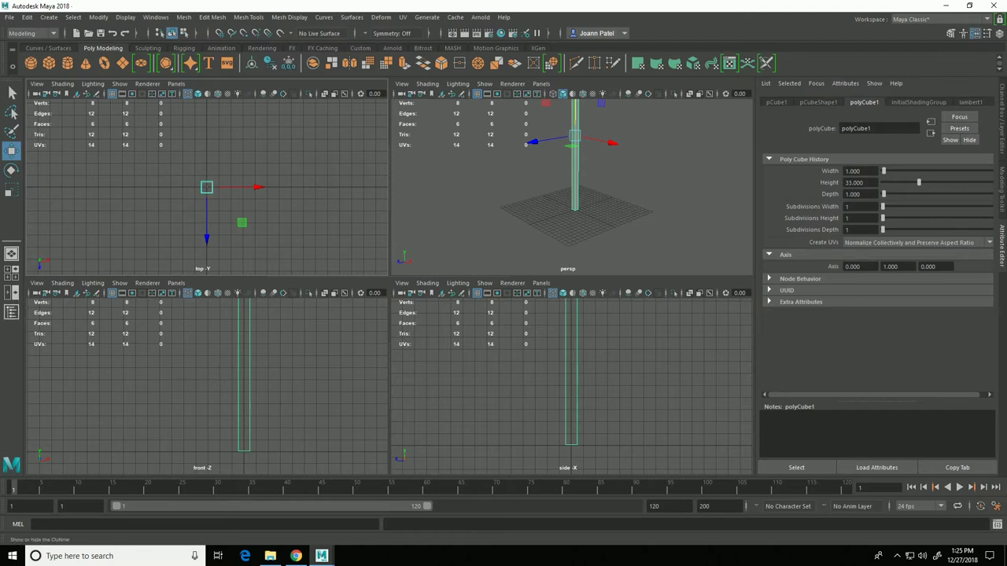
- Import hammer_front.jpg from the project's sourceimages\reference folder as an image plane in the front view
click(38, 284)
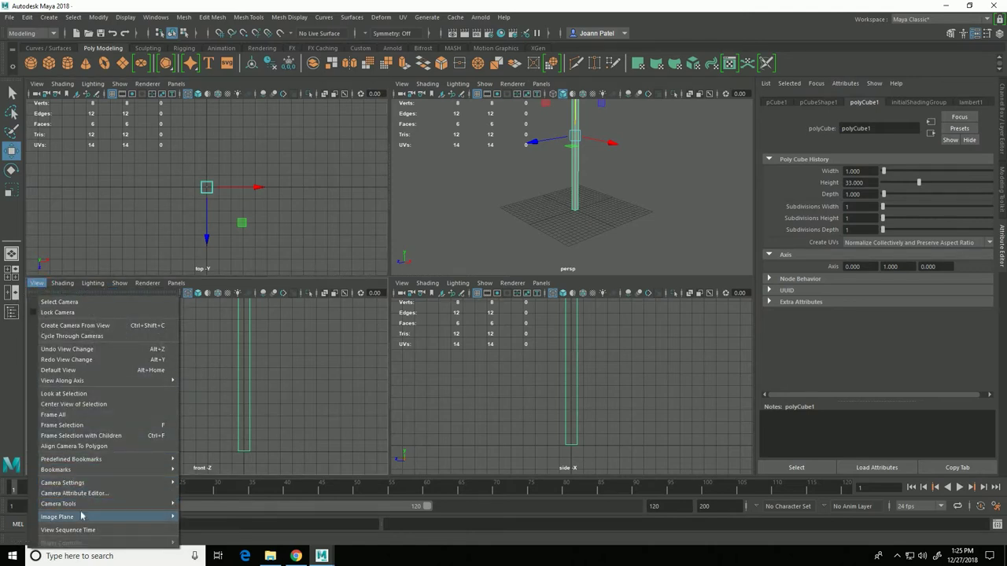
mouse_move(79, 516)
click(210, 526)
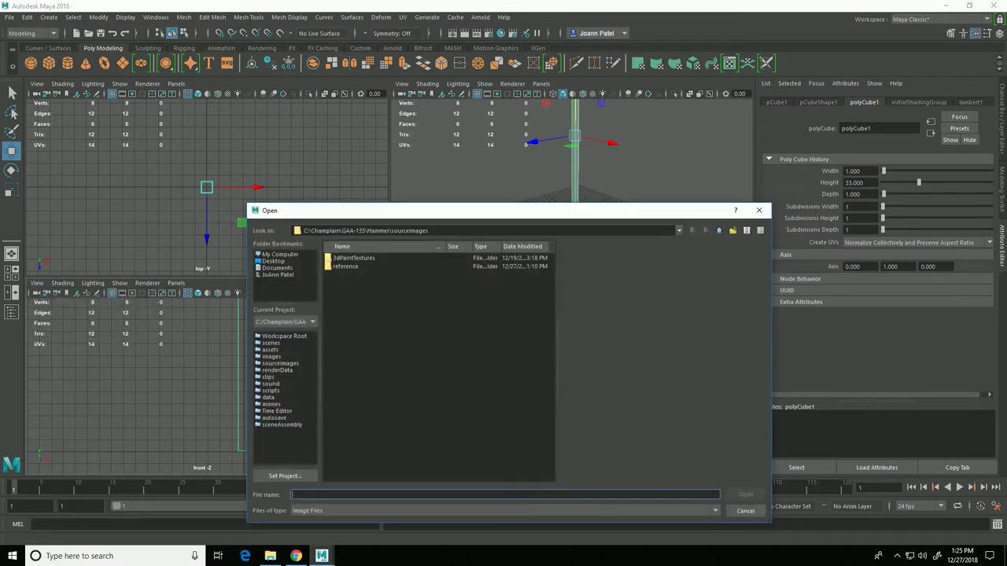
double_click(378, 231)
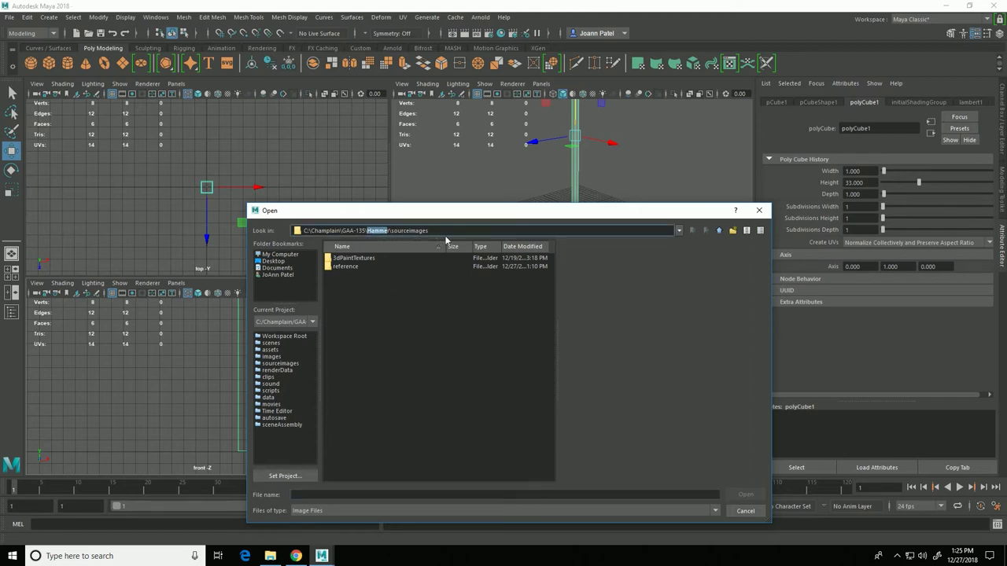
drag(422, 233, 409, 234)
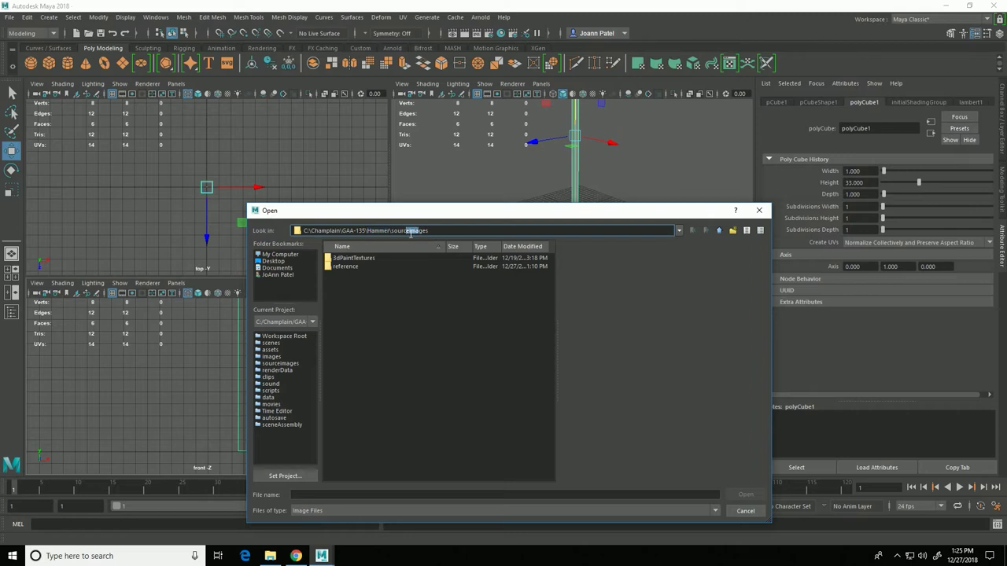
double_click(332, 267)
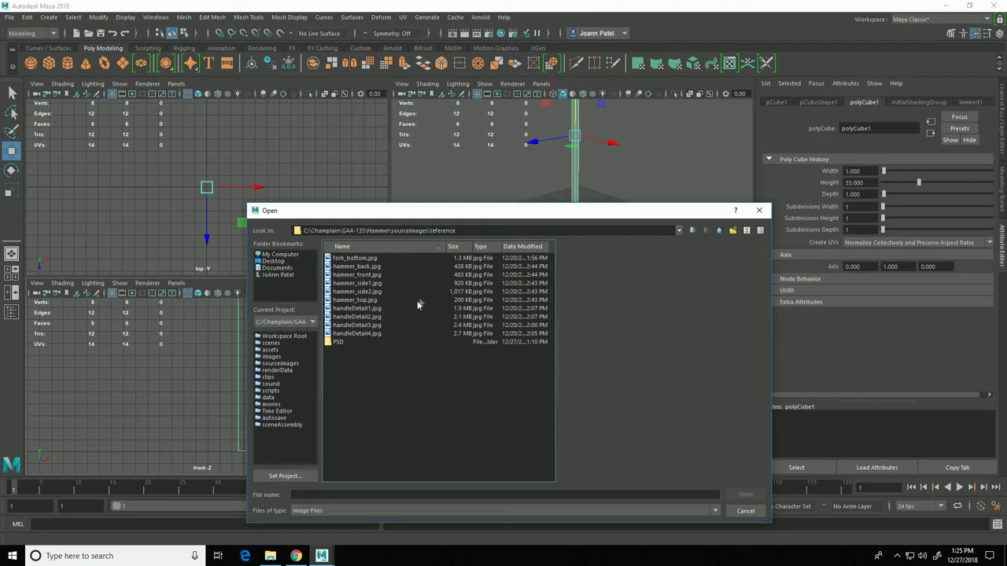
click(356, 274)
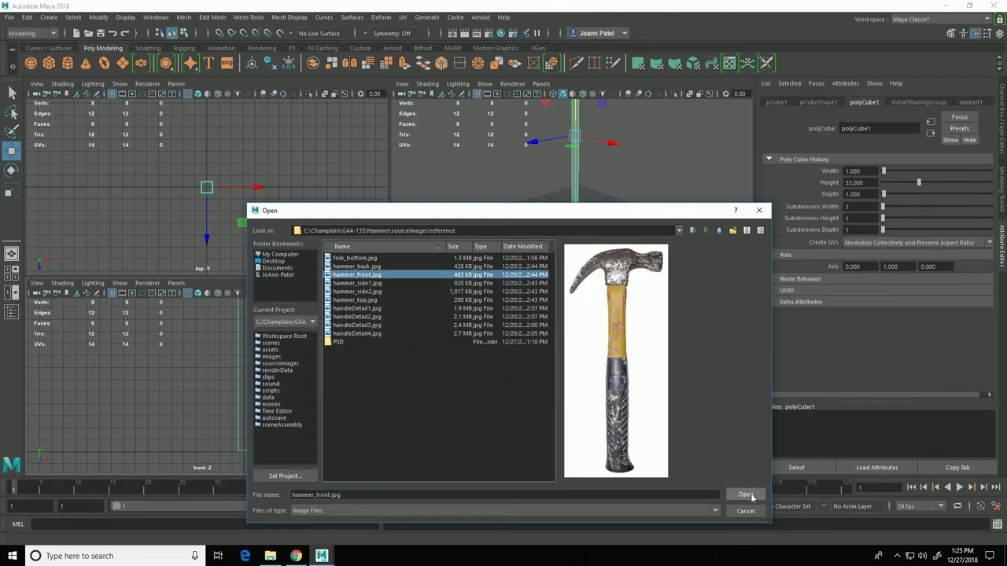
click(744, 494)
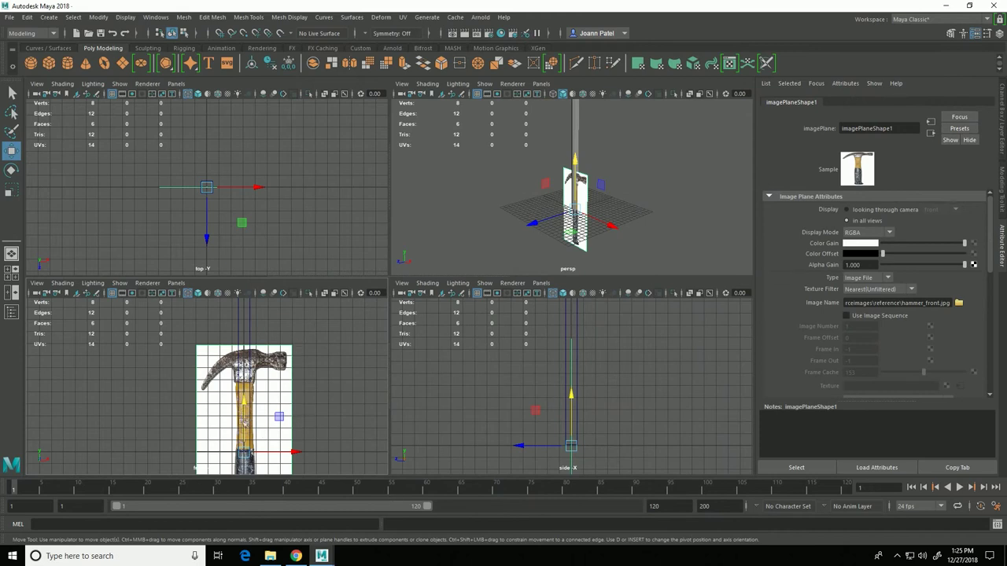
- Enlarge the front view and raise the hammer image plane to about the middle of the tall cube's height
drag(250, 409, 387, 344)
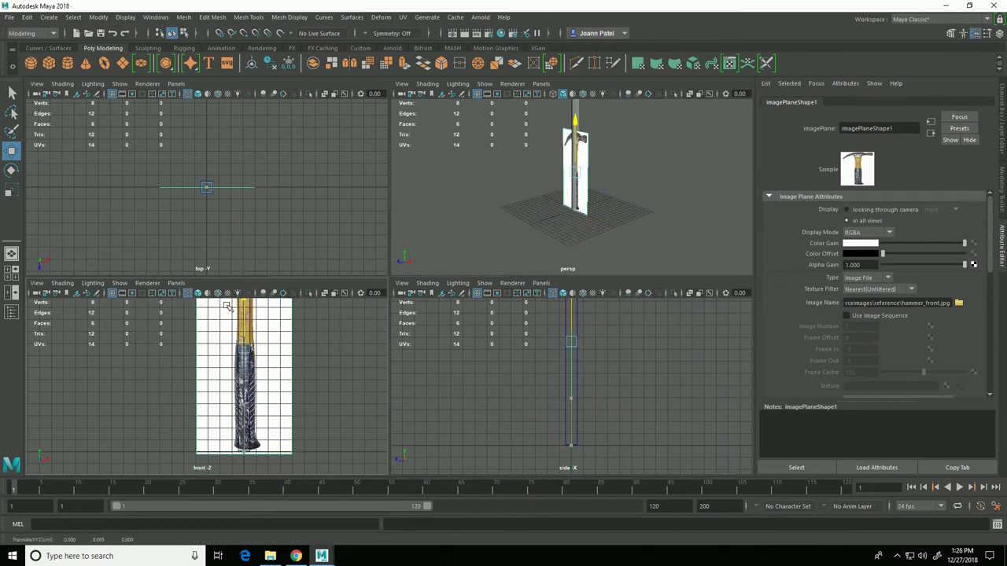
key(space)
alt+right_drag(598, 335, 236, 292)
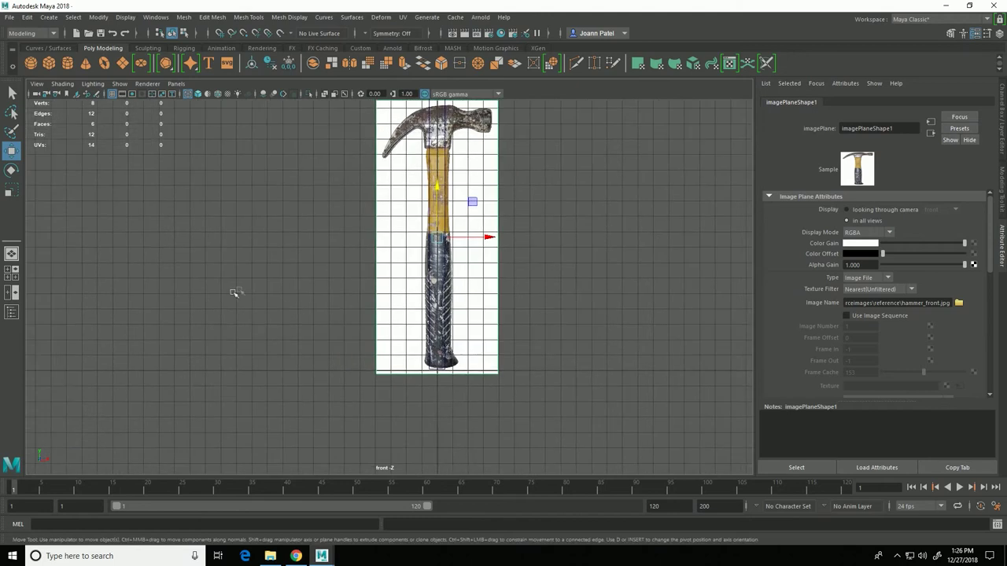
alt+middle_drag(237, 292, 244, 368)
alt+middle_drag(526, 319, 535, 389)
alt+right_drag(535, 389, 90, 330)
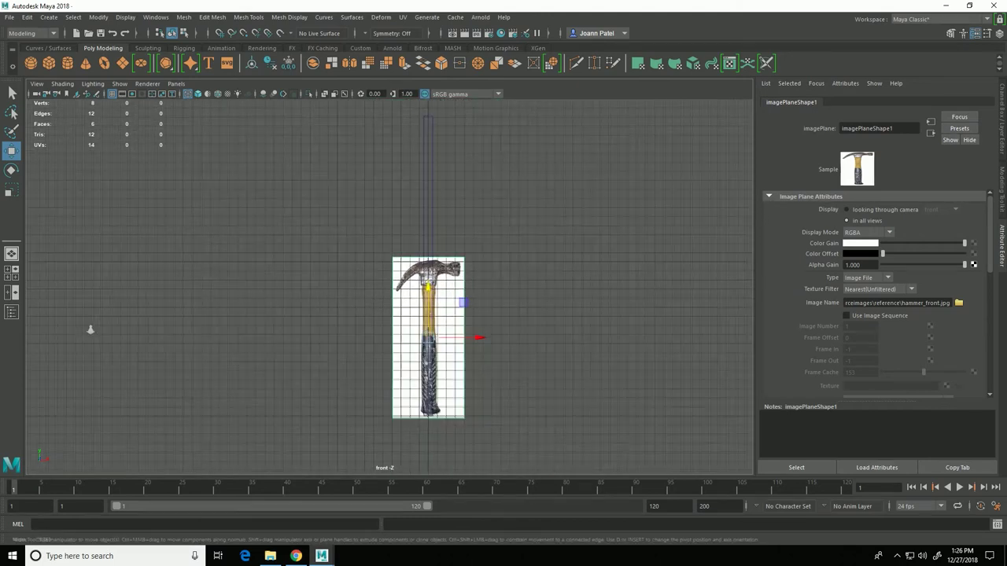
drag(452, 293, 454, 262)
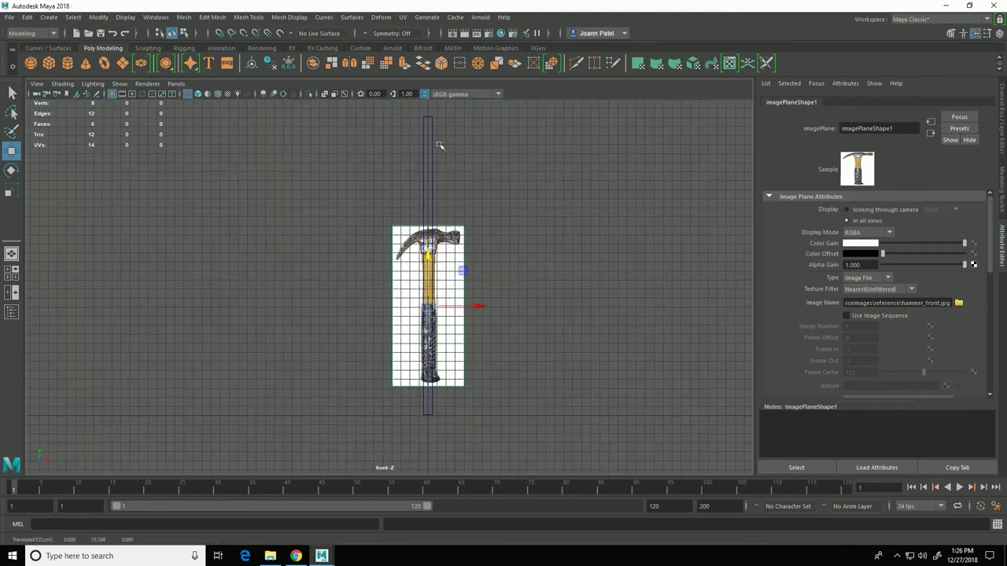
click(435, 145)
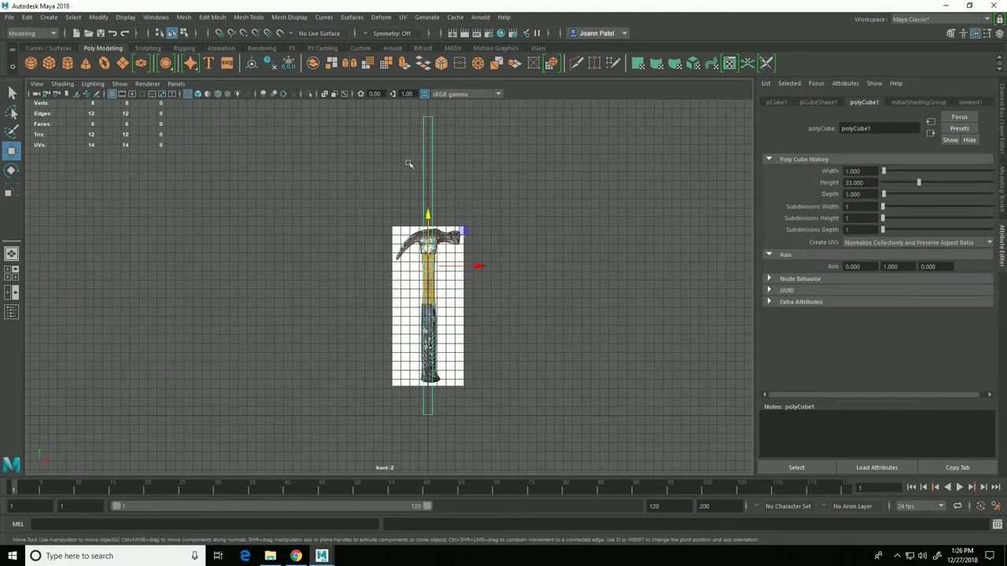
click(465, 302)
drag(432, 263, 432, 239)
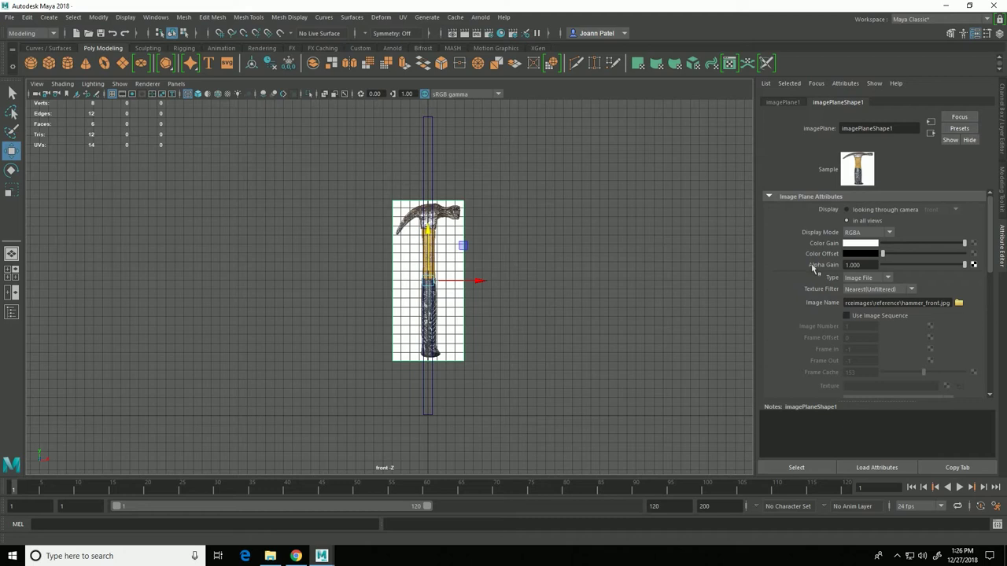
- Set the hammer image plane's alpha gain to 0.5
click(862, 266)
text(.5)
key(Return)
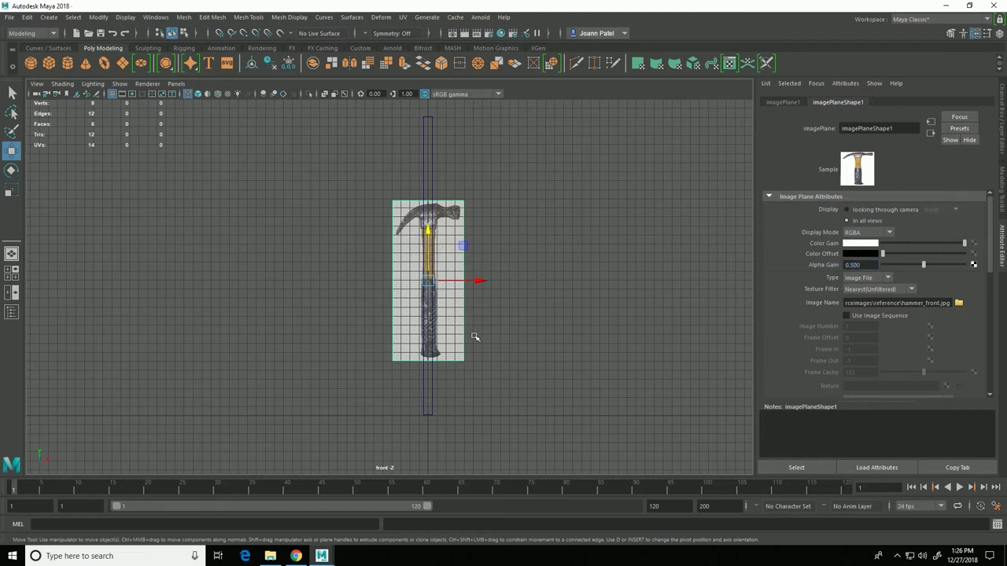
- Scale up the front hammer image plane uniformly and reposition it vertically so the hammer spans the tall cube's full height
key(r)
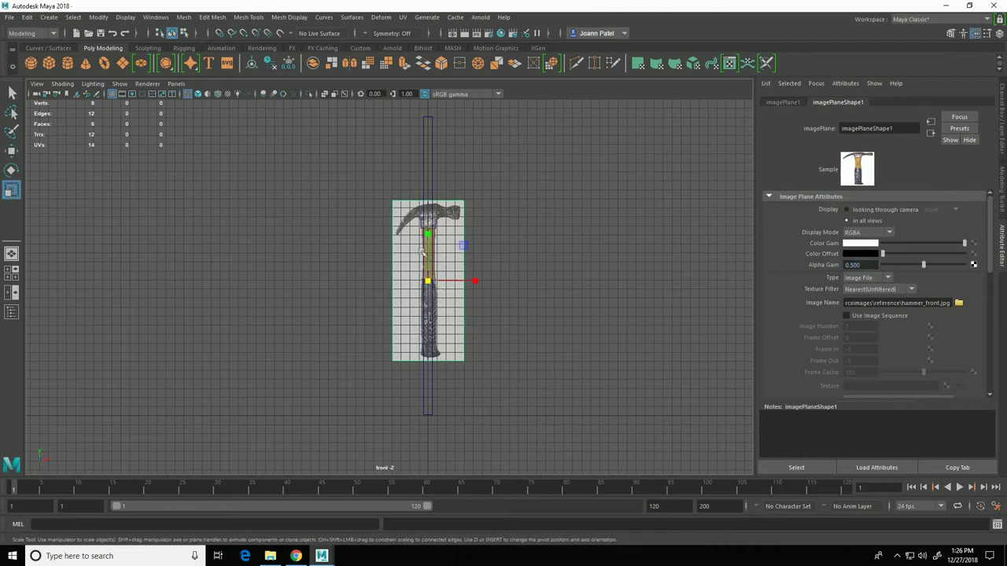
drag(428, 283, 501, 315)
key(w)
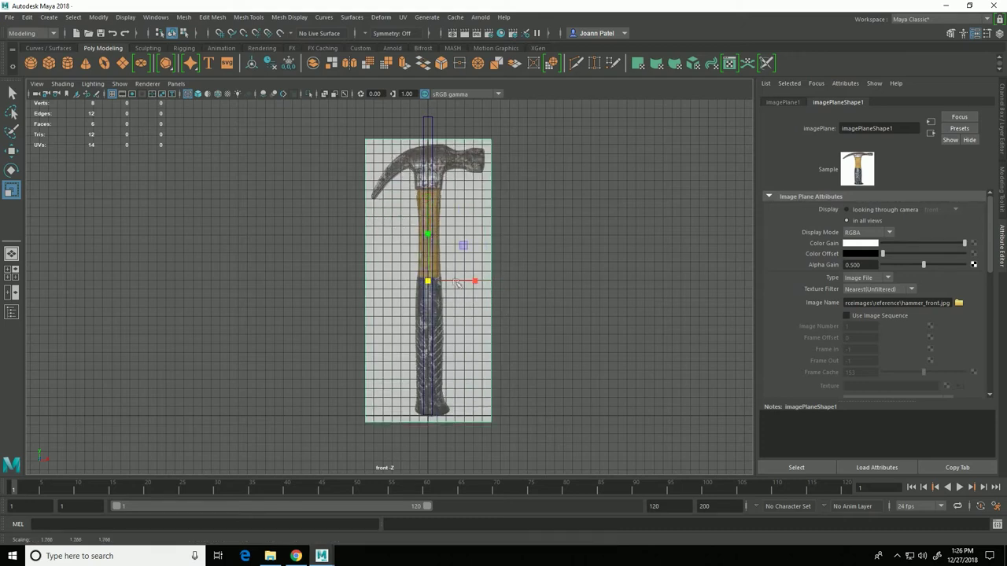
drag(437, 239, 432, 229)
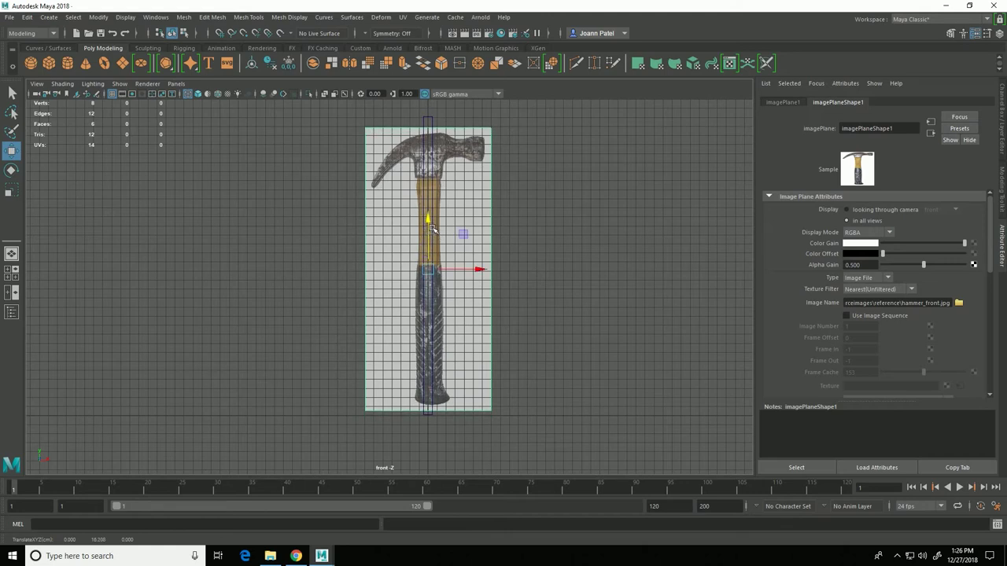
key(r)
drag(434, 279, 454, 287)
key(w)
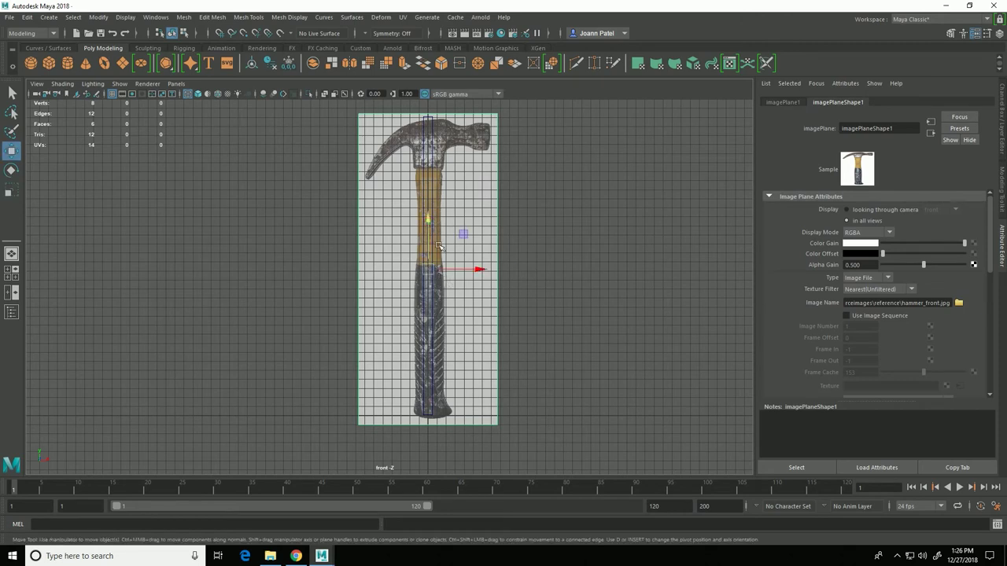
drag(441, 238, 437, 232)
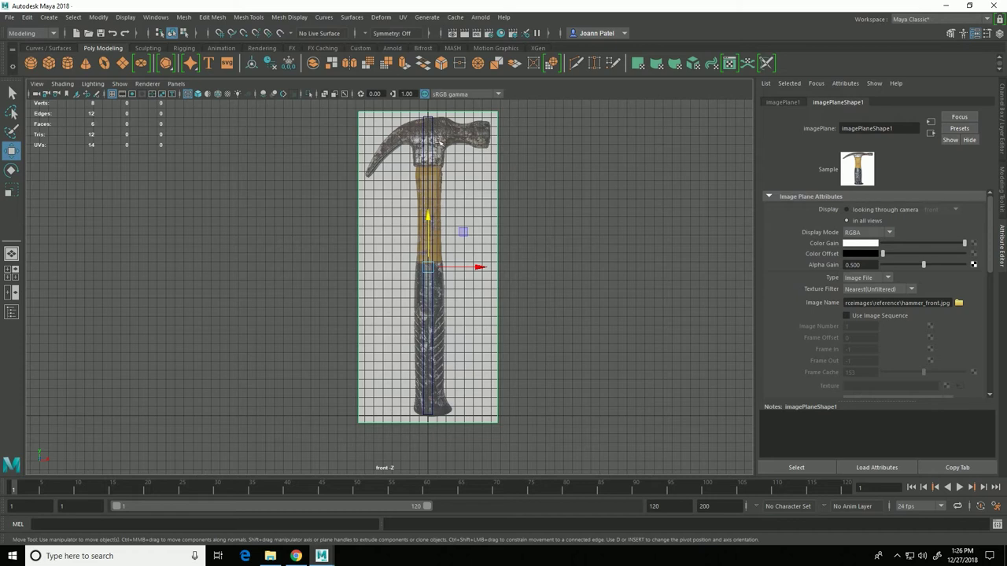
- Nudge the front hammer image plane horizontally to centre the handle on the tall cube
alt+right_drag(309, 281, 568, 270)
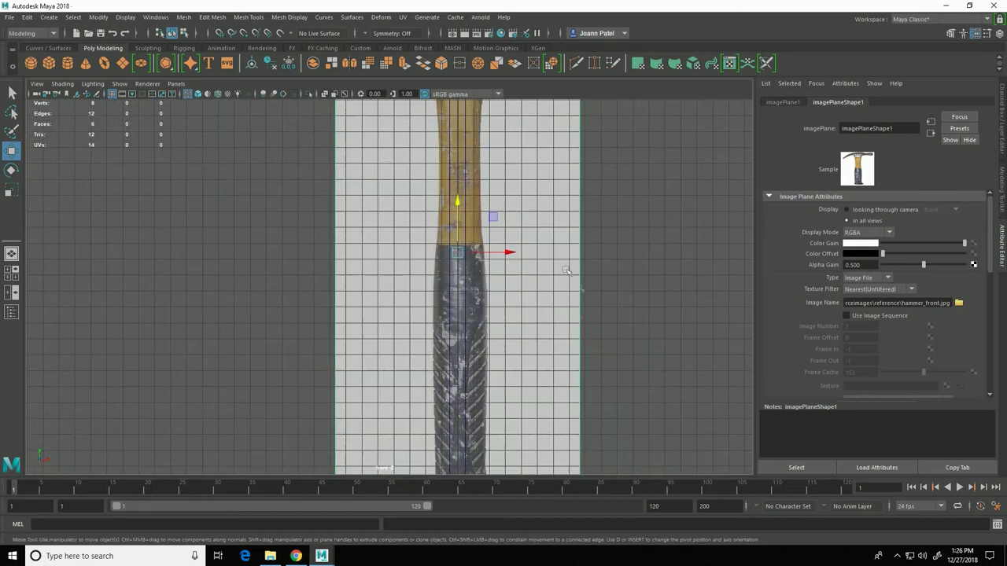
alt+middle_drag(560, 277, 535, 332)
drag(492, 314, 490, 315)
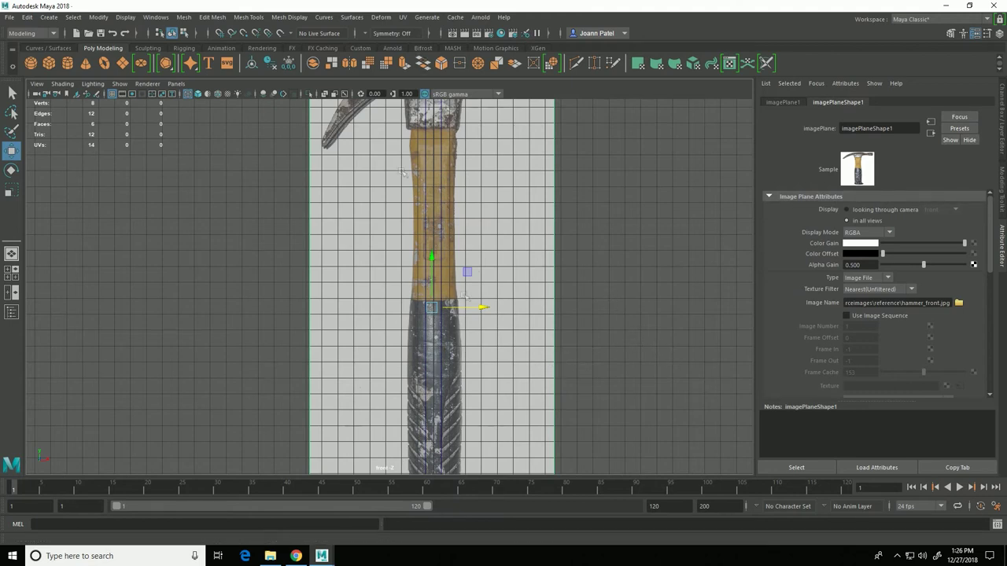
scroll(495, 299, down, 6)
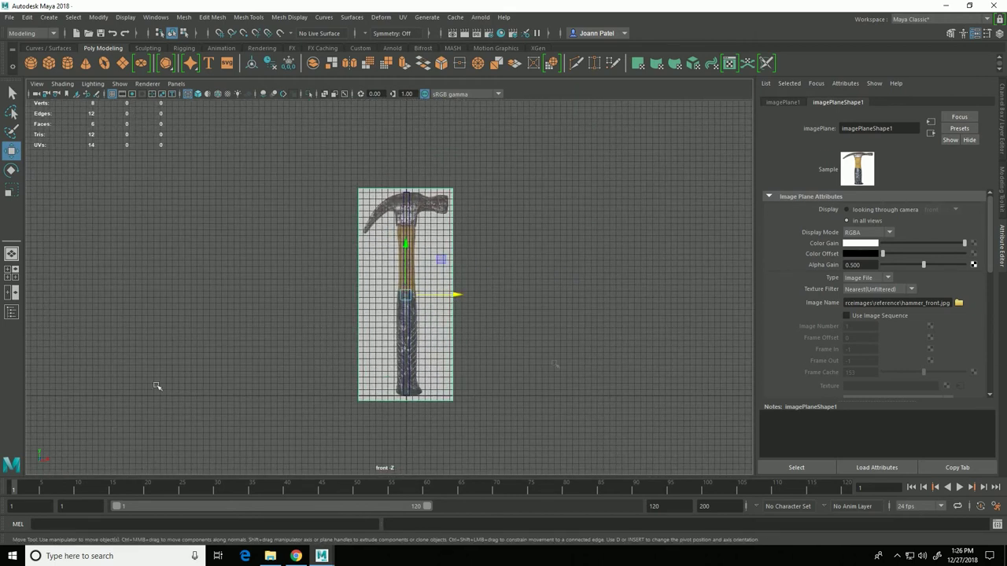
- Import hammer_side1.jpg from the project's sourceimages\reference folder as an image plane in the side view
key(space)
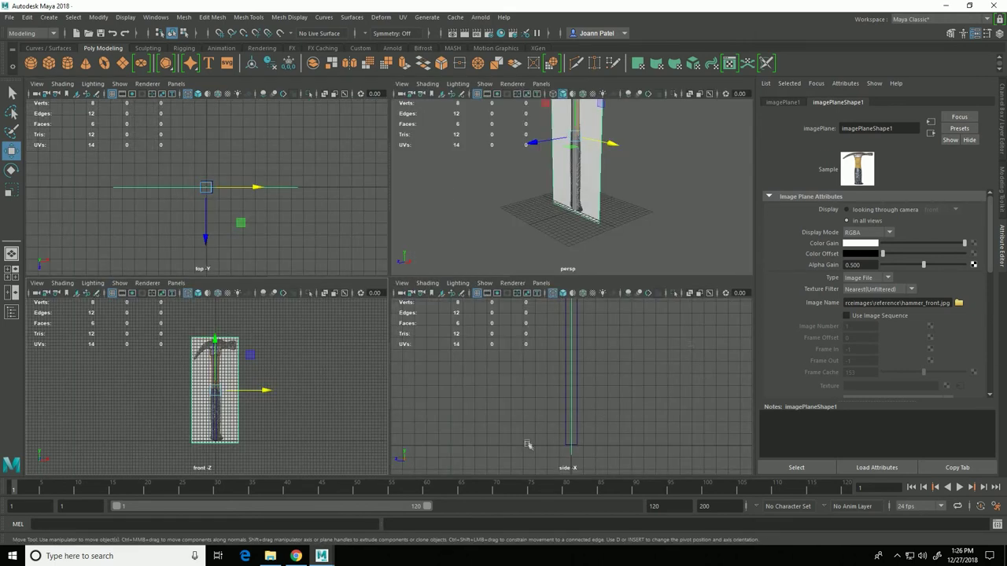
click(484, 407)
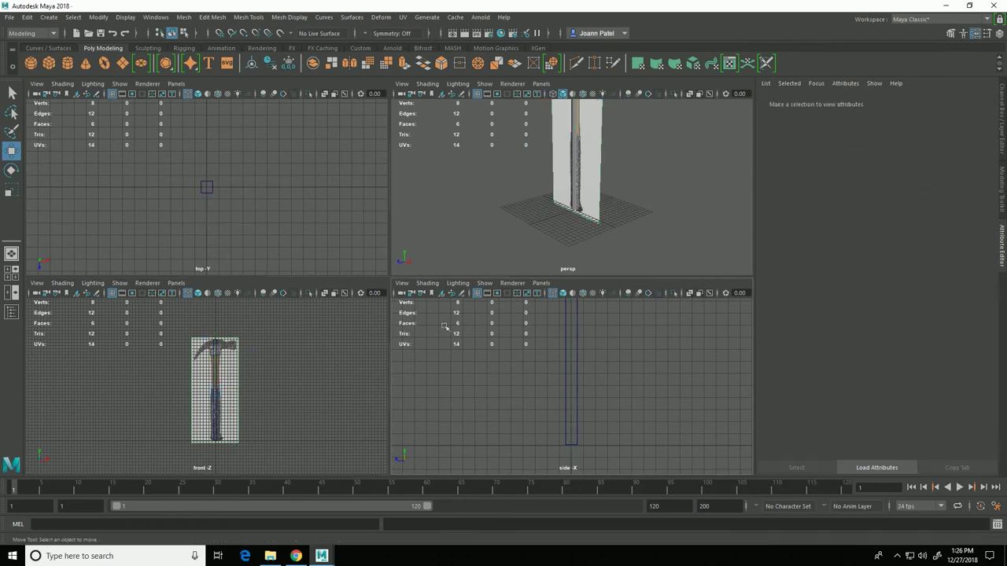
click(402, 283)
mouse_move(459, 518)
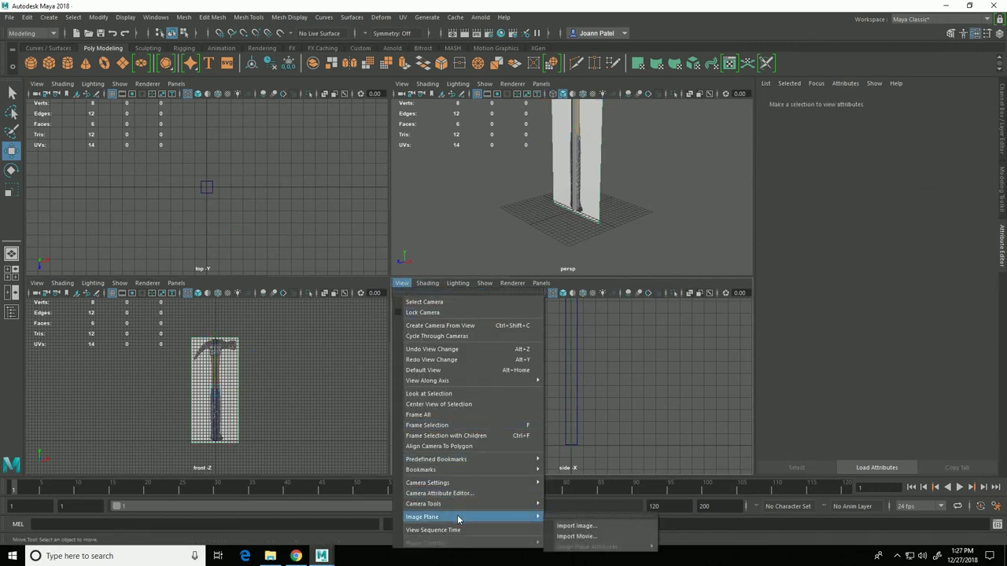
click(575, 526)
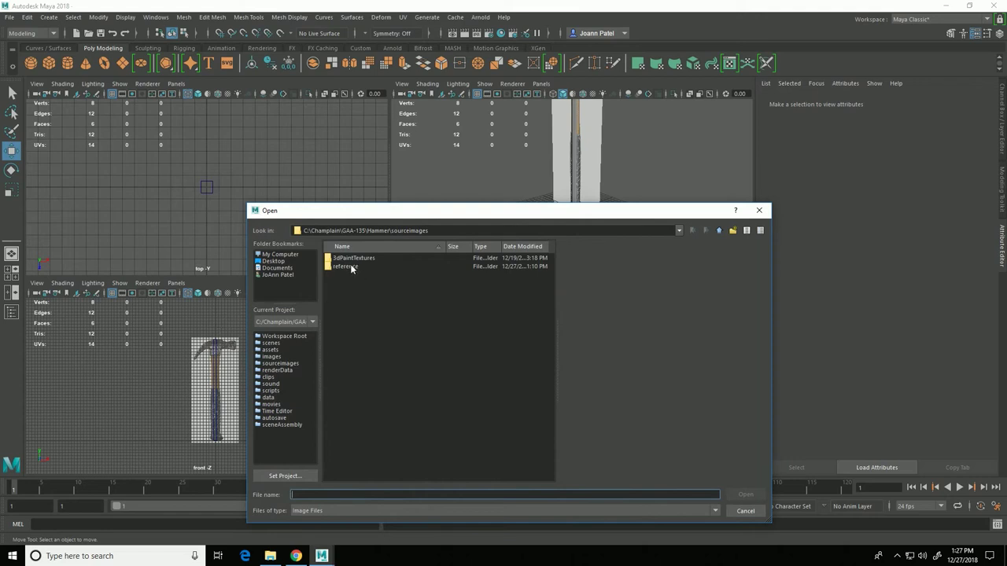
double_click(346, 267)
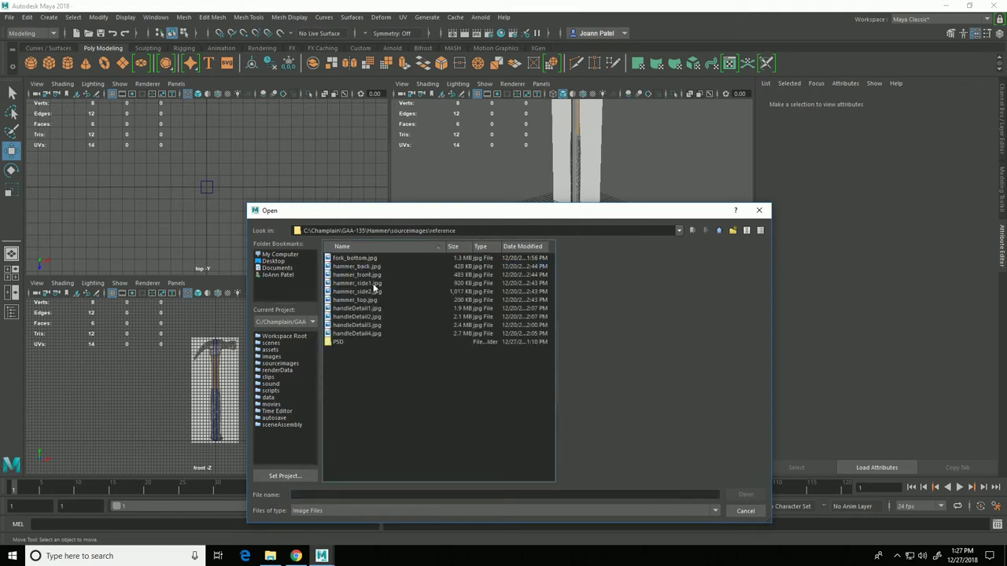
click(374, 285)
click(745, 494)
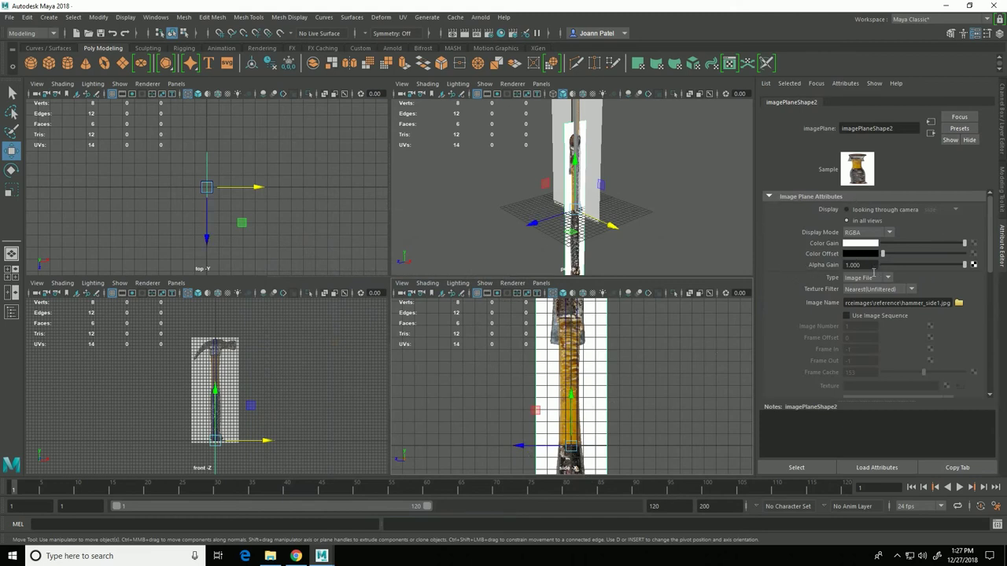
- Set the side hammer image plane's alpha gain to 0.5
click(869, 267)
text(.5)
key(Return)
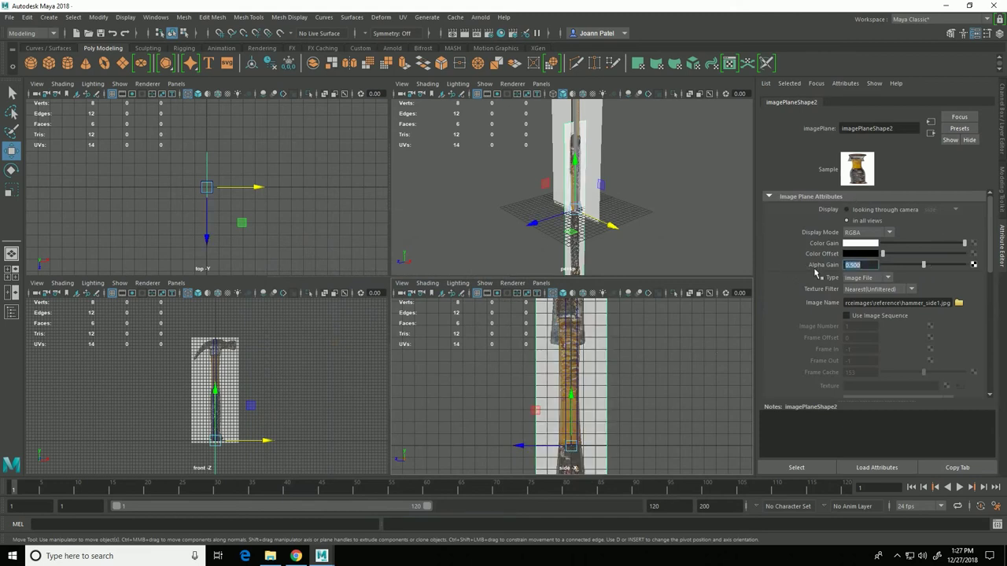
- Raise the side hammer image plane to about Y 17.45 so the handle's base rests on the ground line
drag(573, 397, 519, 225)
key(space)
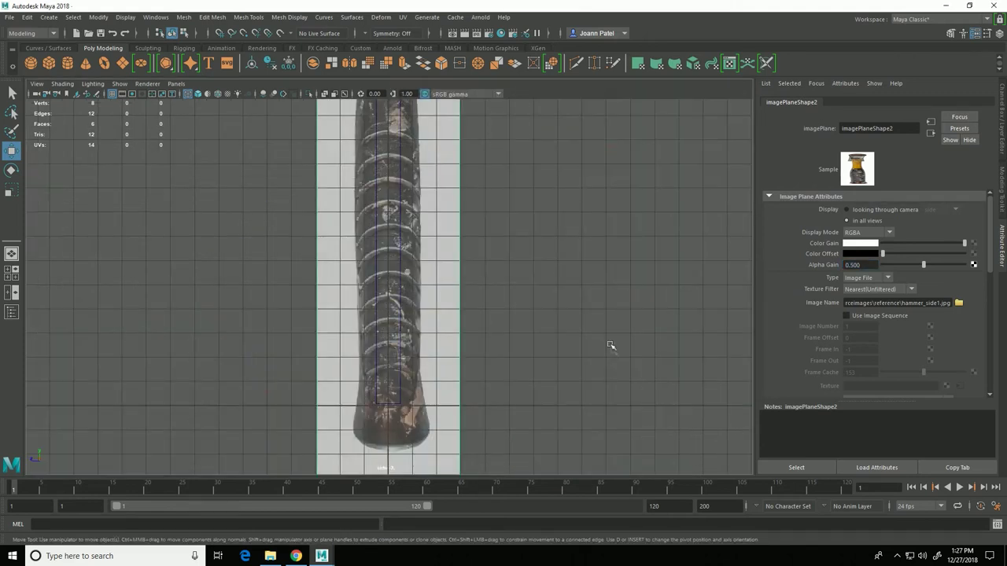
alt+right_drag(610, 346, 79, 299)
alt+middle_drag(79, 299, 83, 305)
alt+middle_drag(295, 205, 369, 315)
scroll(369, 314, down, 4)
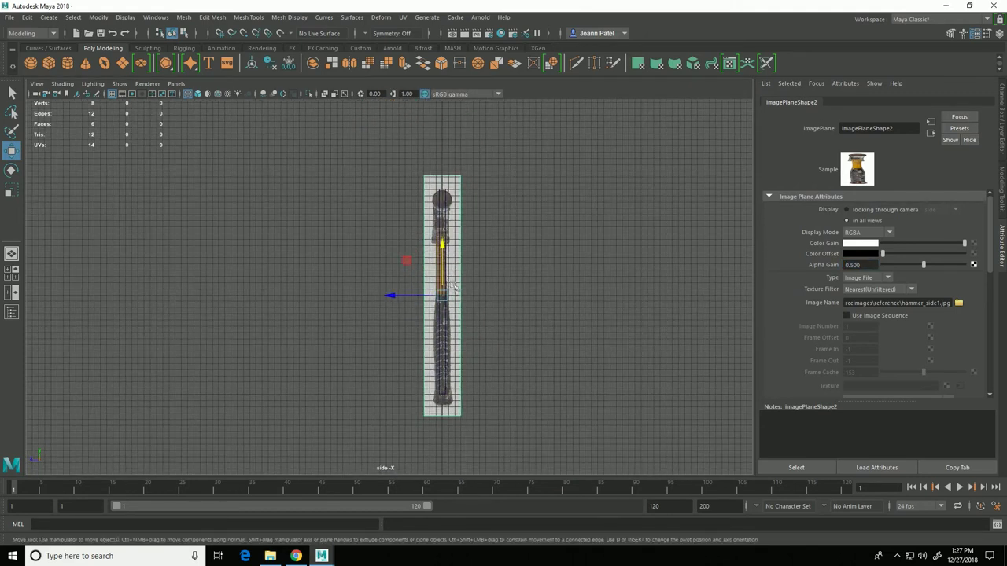
drag(444, 256, 444, 245)
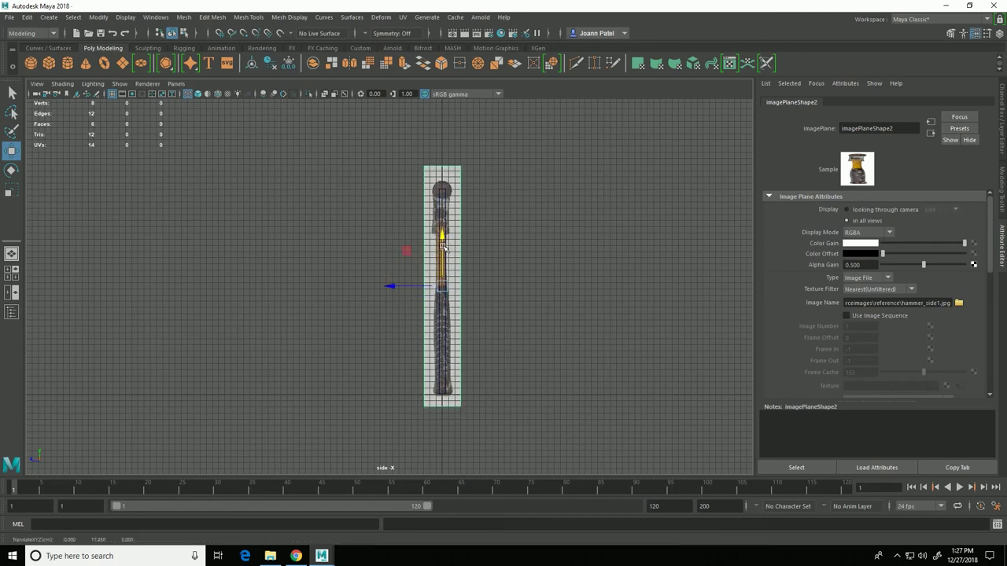
- Scale the side hammer image plane down slightly and lower it to about Y 16.85 to match the tall cube's height
key(r)
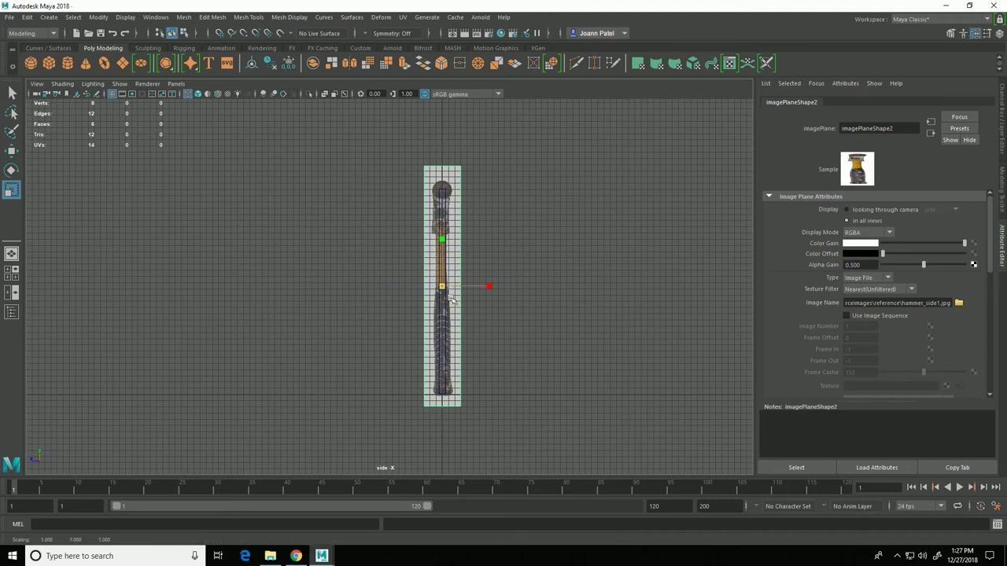
drag(451, 297, 445, 298)
key(w)
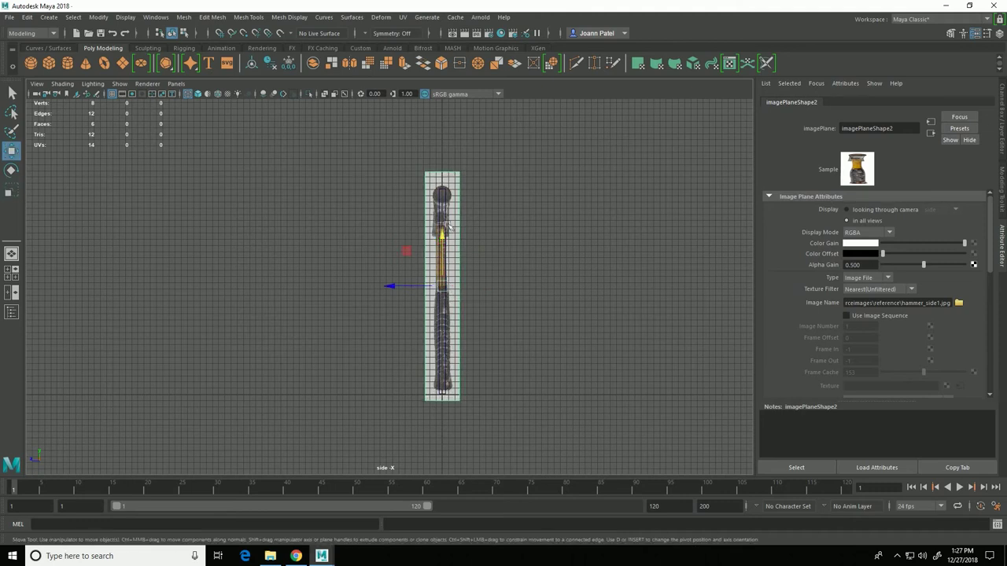
drag(453, 239, 453, 243)
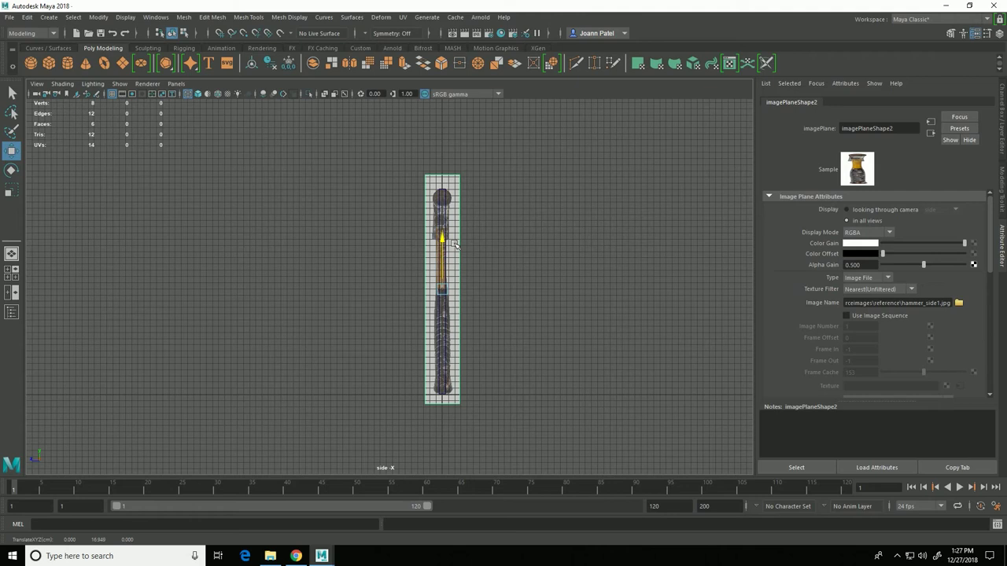
drag(454, 244, 454, 245)
- Shift the side hammer image plane to about Z -0.12 to centre the handle on the tall cube
alt+right_drag(324, 320, 739, 386)
alt+middle_drag(605, 378, 503, 378)
alt+right_drag(504, 377, 681, 405)
drag(450, 369, 455, 371)
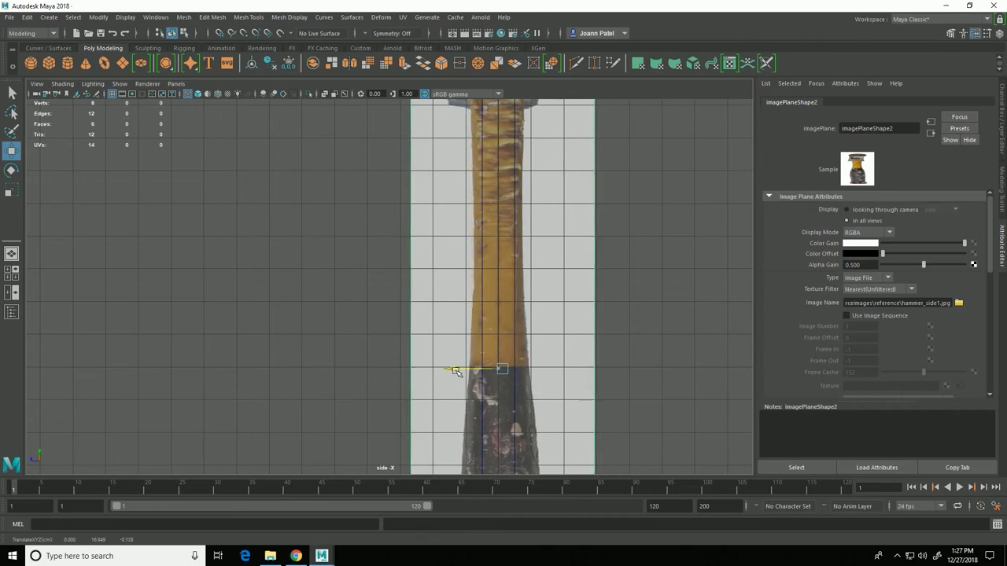
- Import hammer_top.jpg from the project's sourceimages\reference folder as an image plane in the top view
key(space)
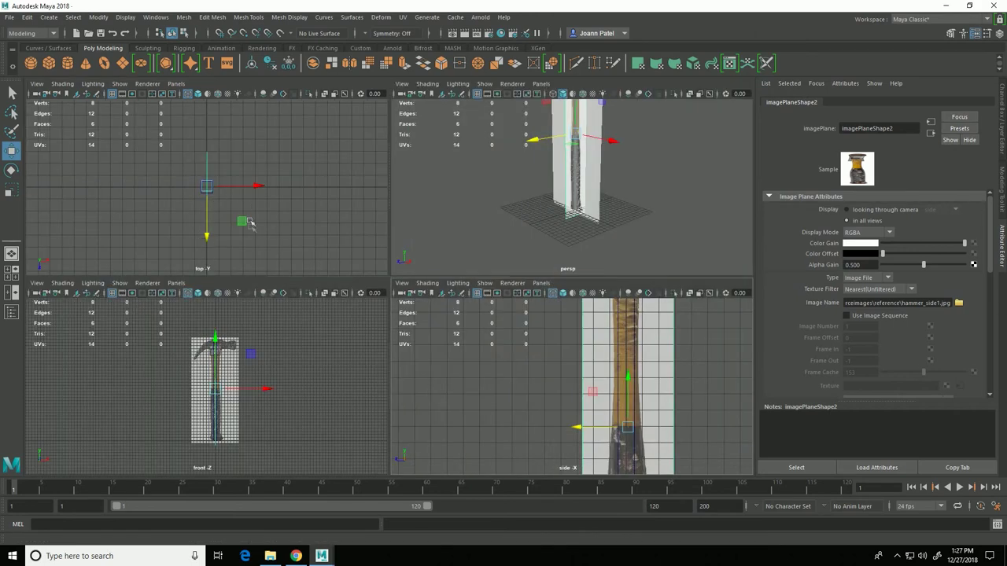
click(149, 202)
click(36, 85)
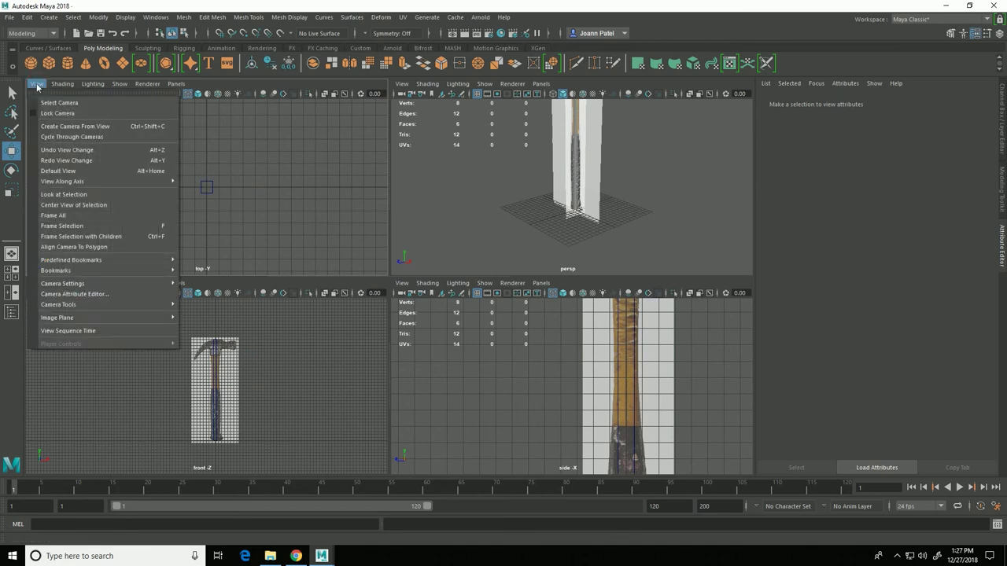
mouse_move(106, 321)
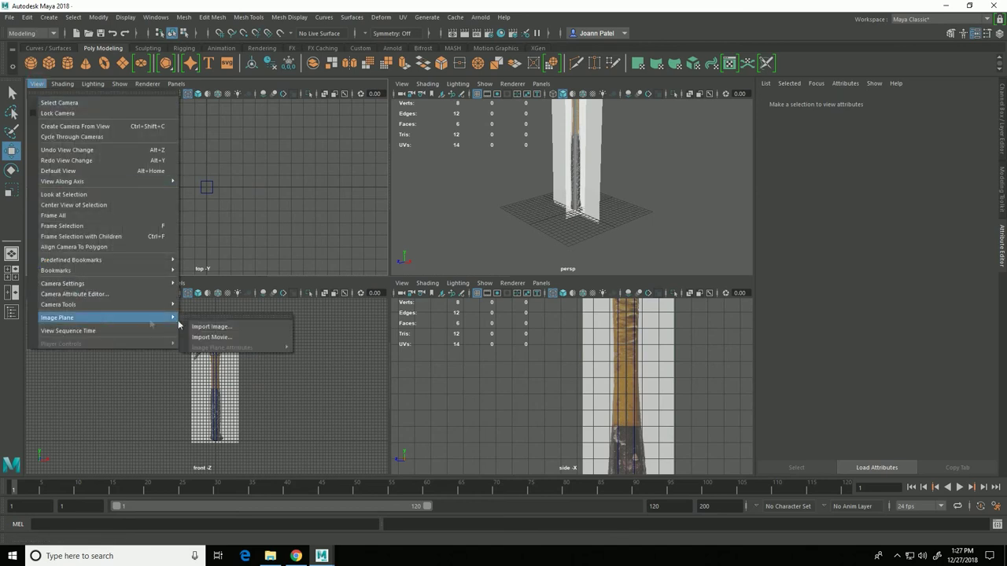
click(216, 327)
click(346, 267)
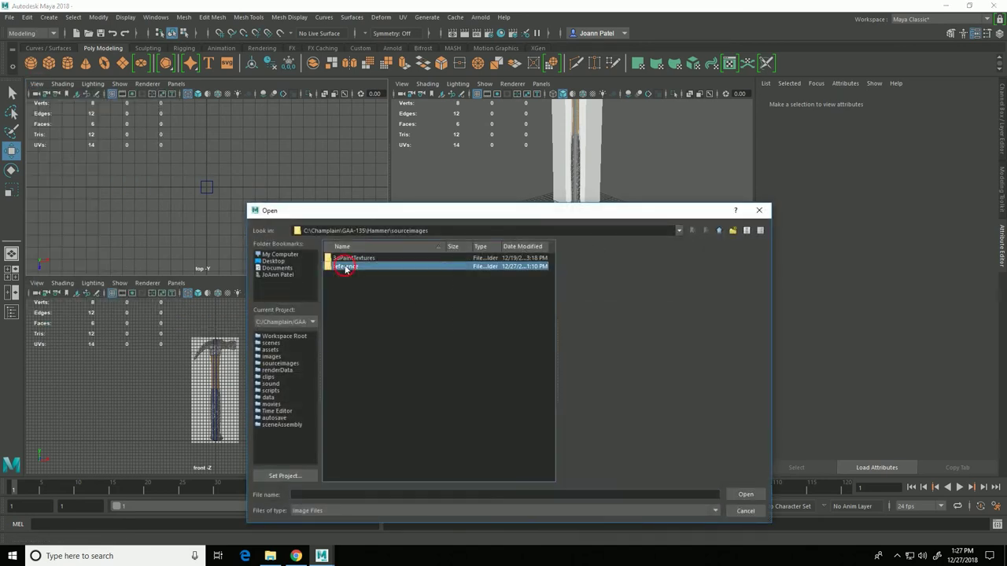
double_click(346, 267)
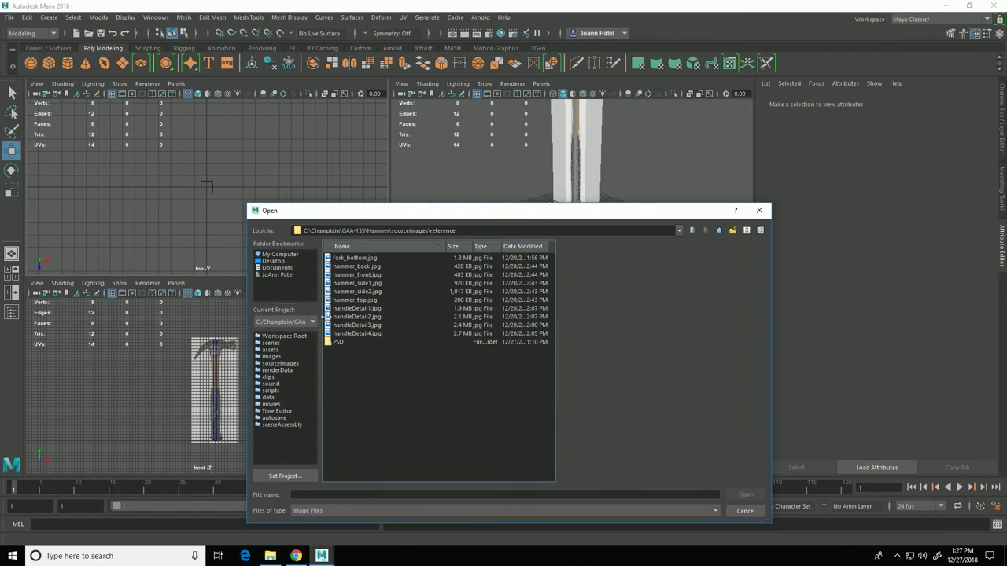
click(379, 301)
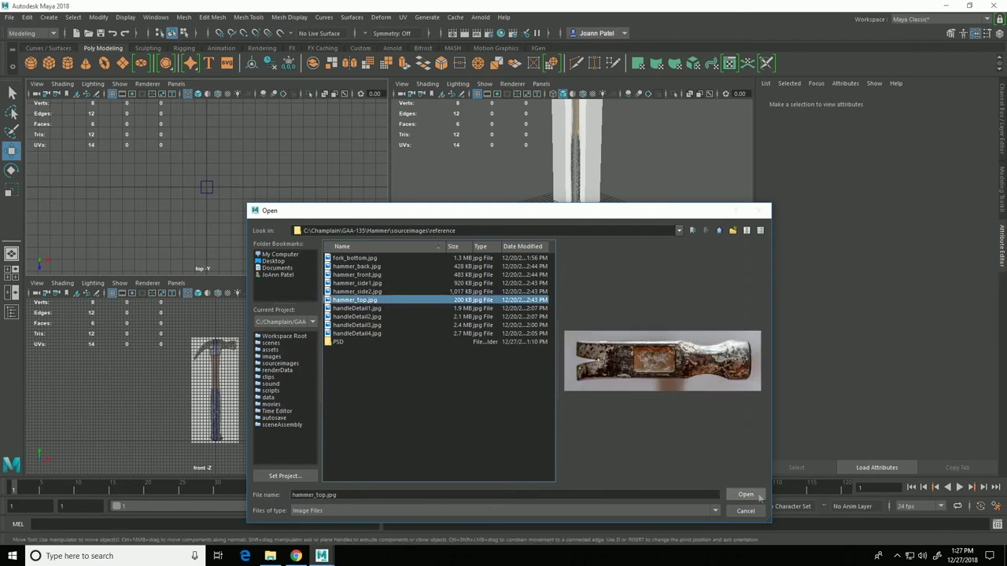
click(746, 495)
- Raise the top hammer image plane to the height of the hammer head in the perspective view
alt+drag(612, 238, 511, 265)
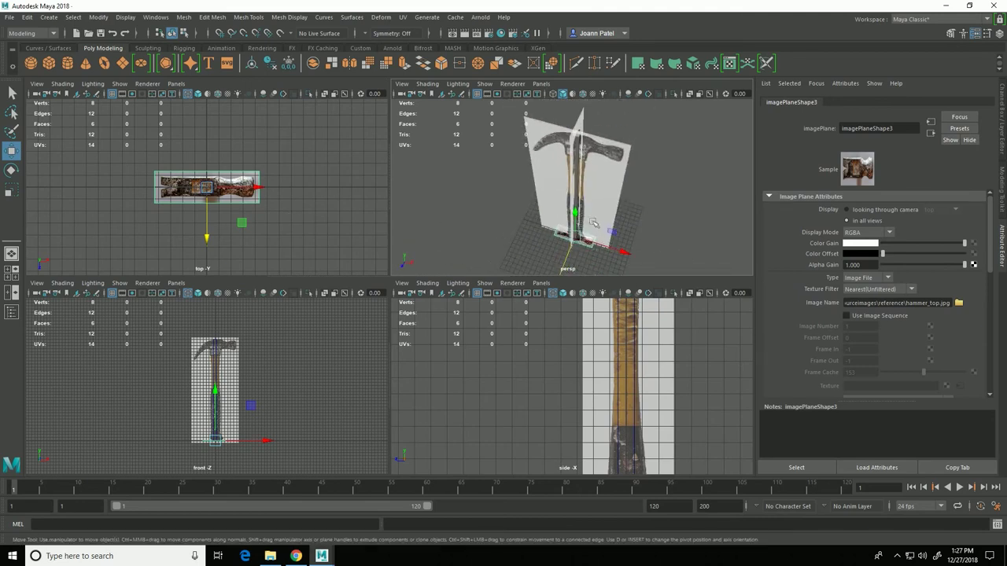
drag(577, 214, 583, 118)
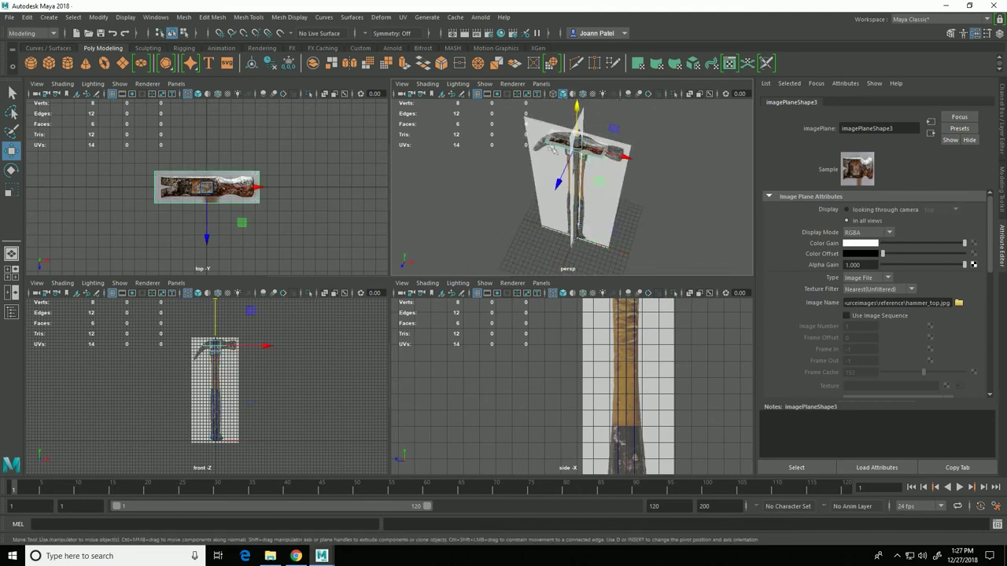
alt+drag(633, 233, 627, 196)
alt+middle_drag(622, 189, 596, 253)
alt+drag(595, 253, 594, 210)
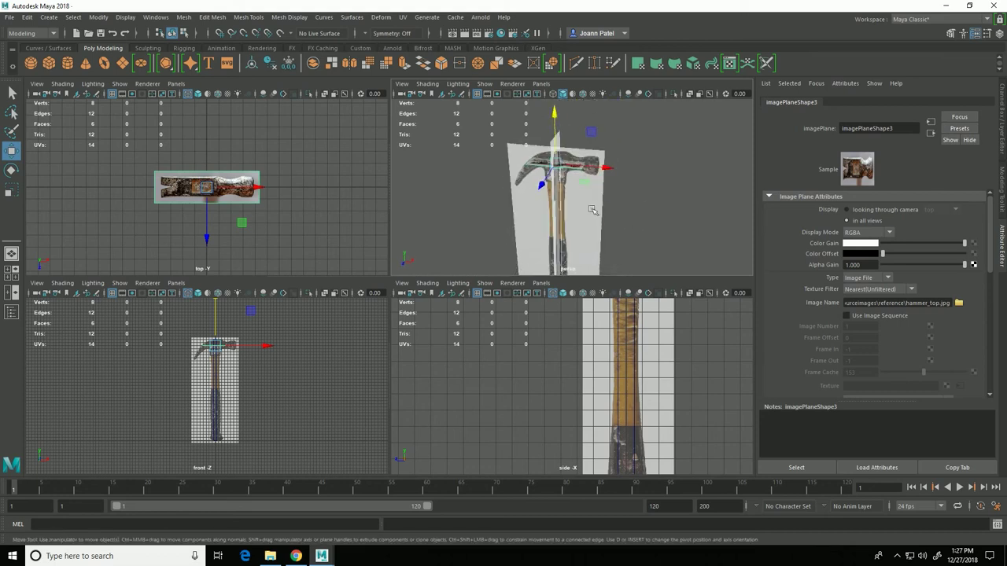
- Scale the top hammer image plane uniformly to about 1.75 times, matching its hammer head to the front reference in an enlarged perspective view
key(space)
alt+right_drag(430, 302, 522, 359)
alt+drag(472, 248, 494, 270)
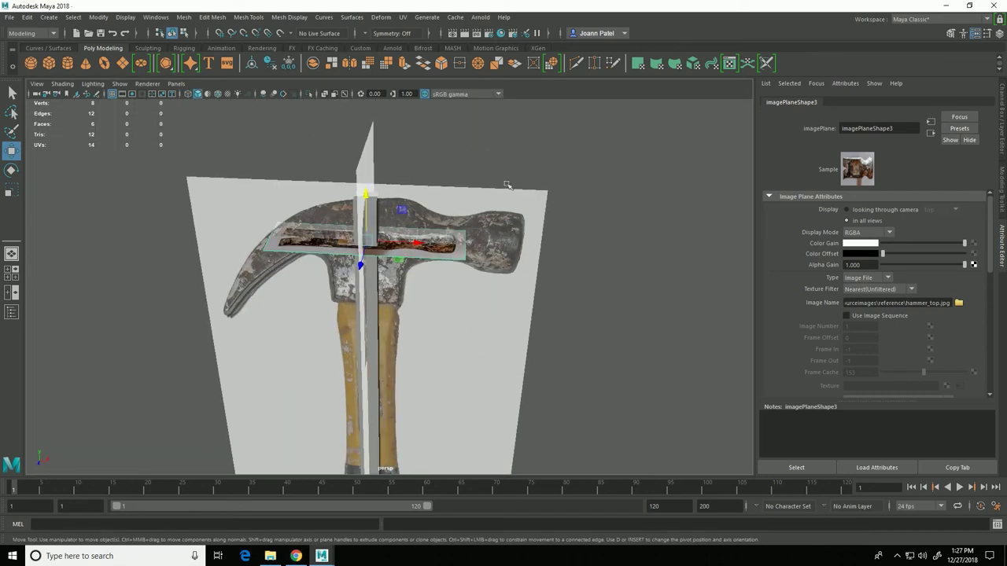
key(r)
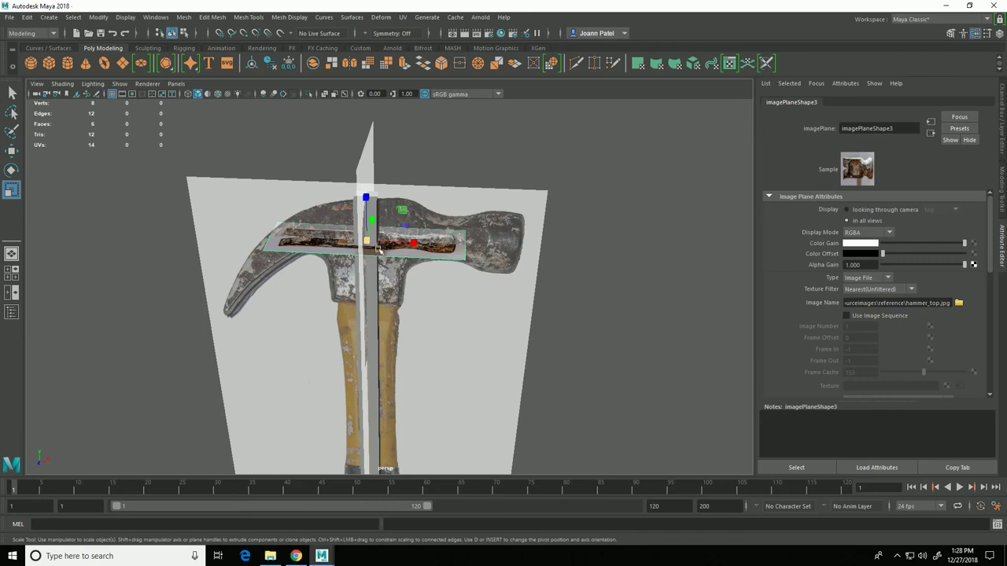
drag(382, 251, 457, 274)
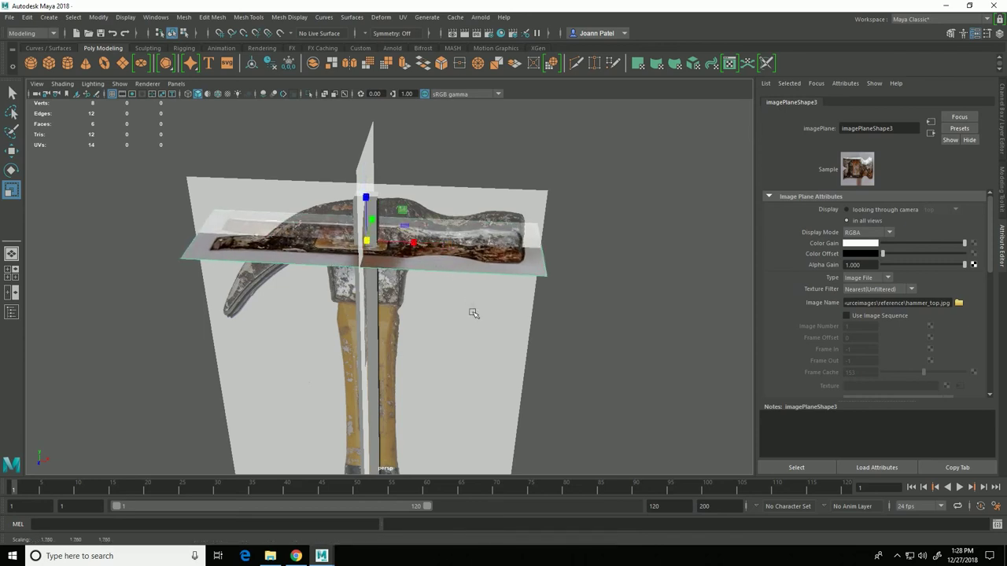
alt+drag(472, 312, 465, 308)
drag(357, 202, 355, 203)
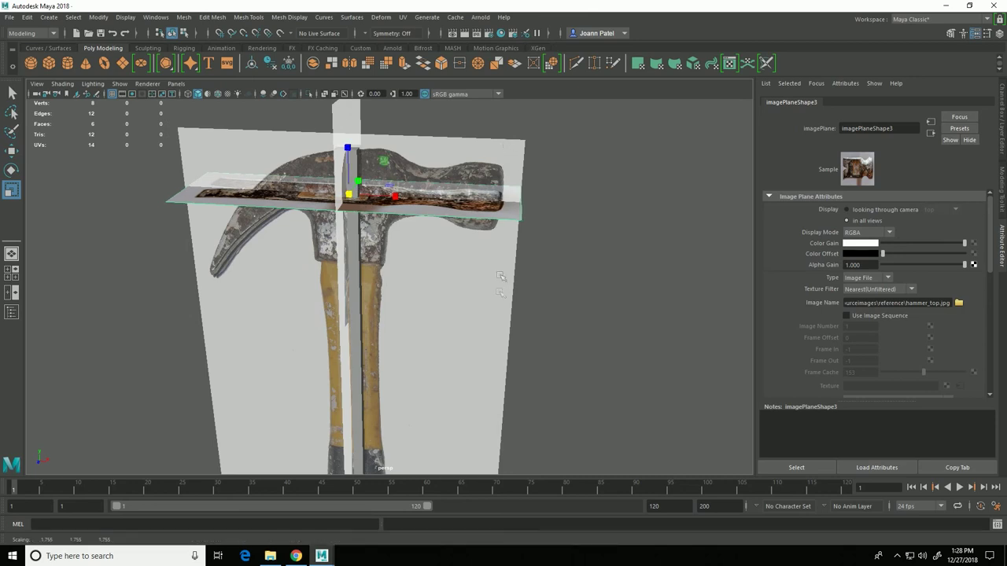
- Lower the top hammer image plane to the base of the handle in the front view
key(a)
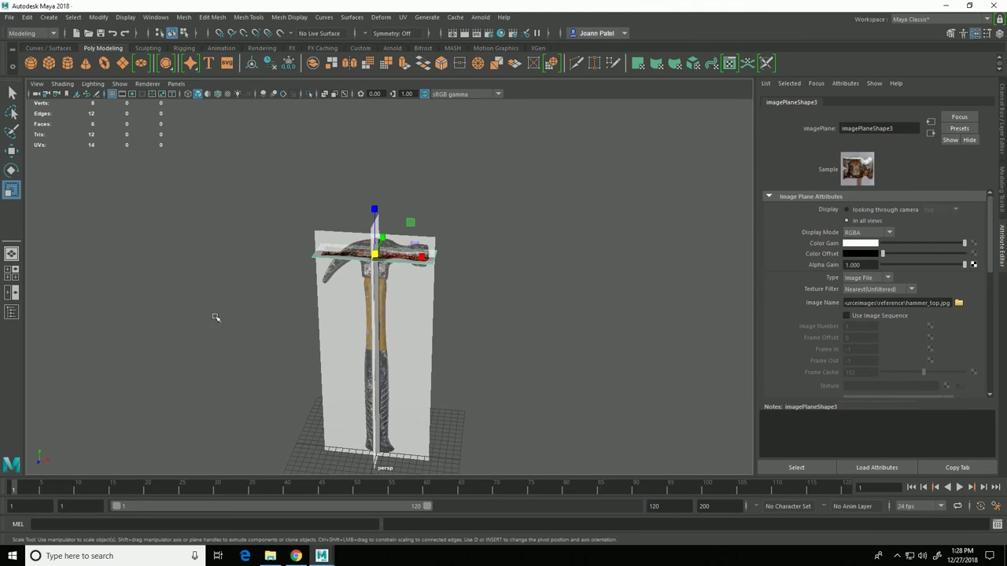
key(space)
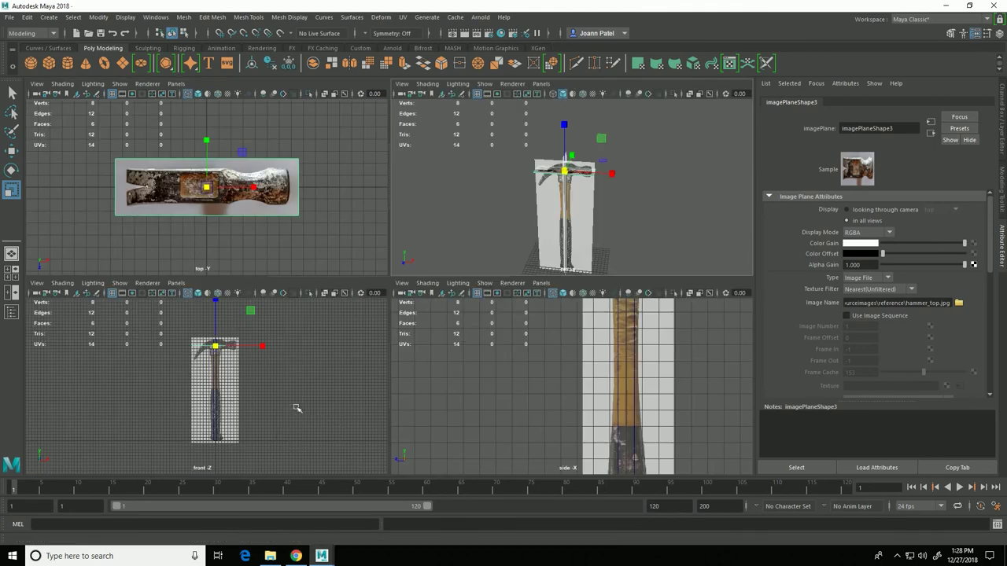
key(w)
drag(220, 319, 236, 419)
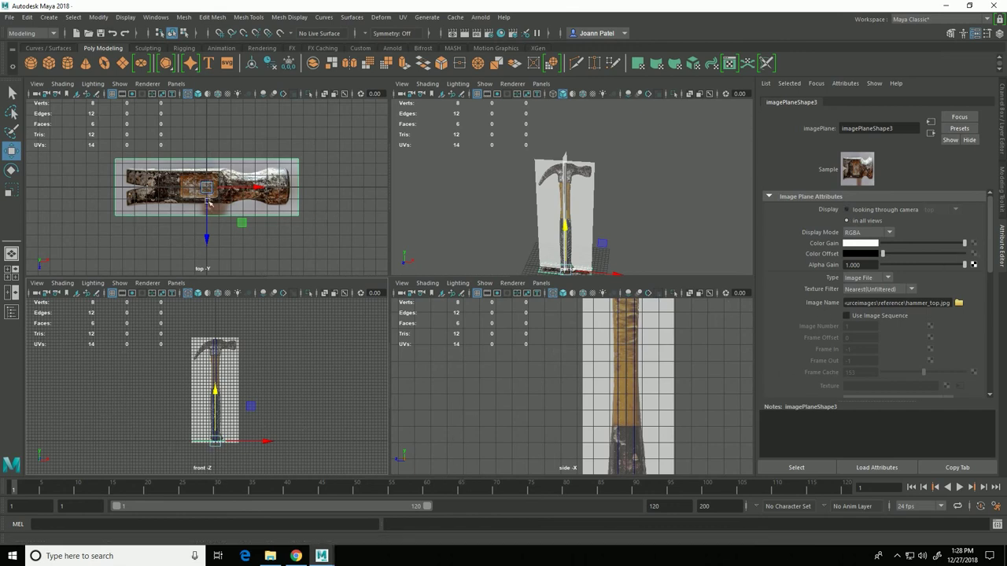
- Set the top hammer image plane's alpha gain to 0.5
click(298, 164)
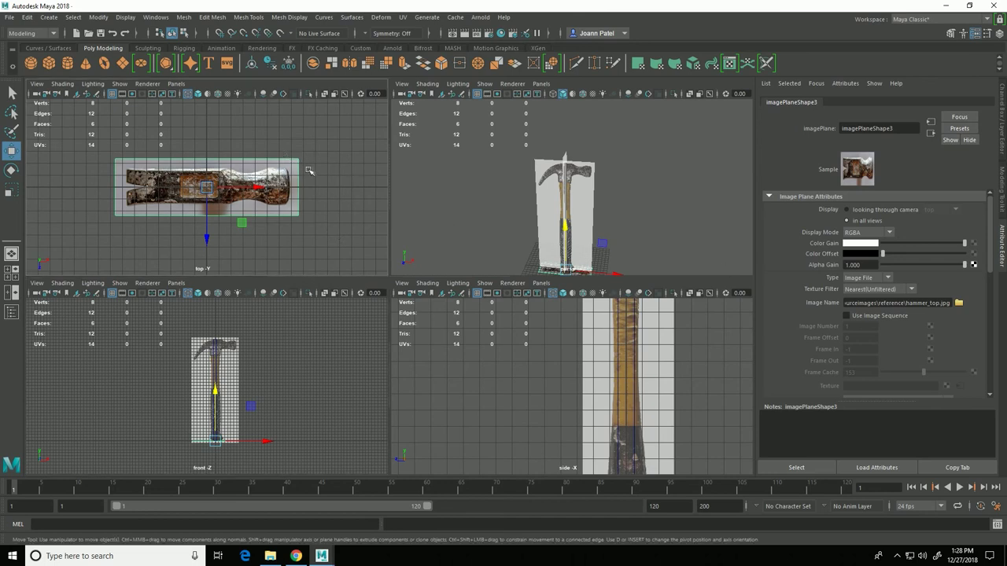
click(872, 265)
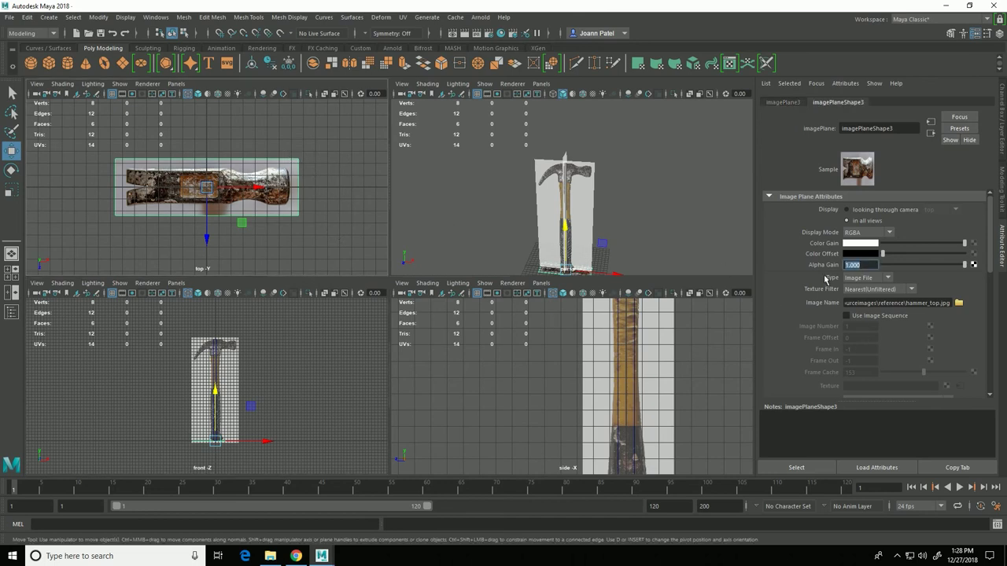
text(0.5)
key(Return)
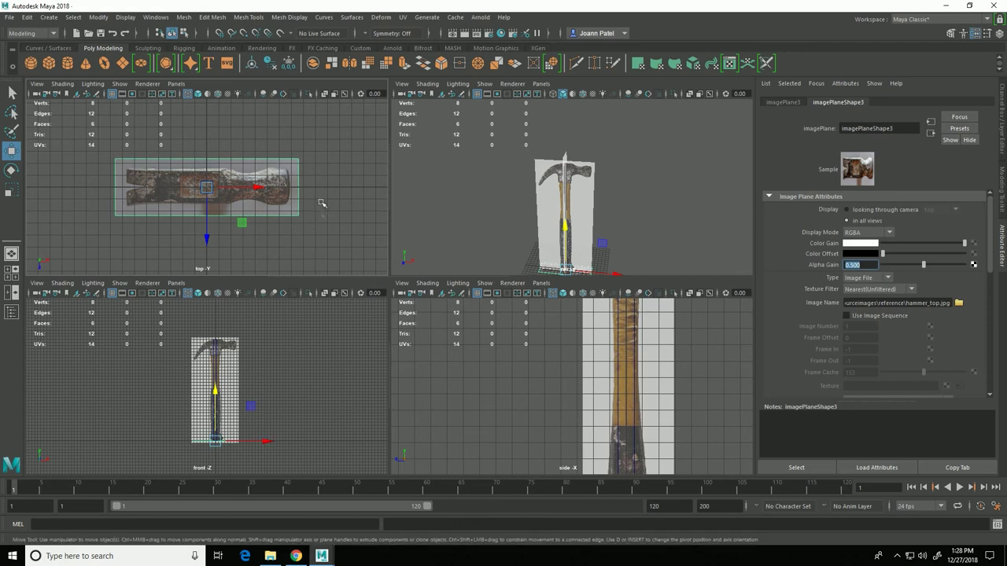
click(342, 253)
- Restrict the top, front and side hammer image planes to display only when looking through their own cameras
alt+drag(615, 258, 535, 252)
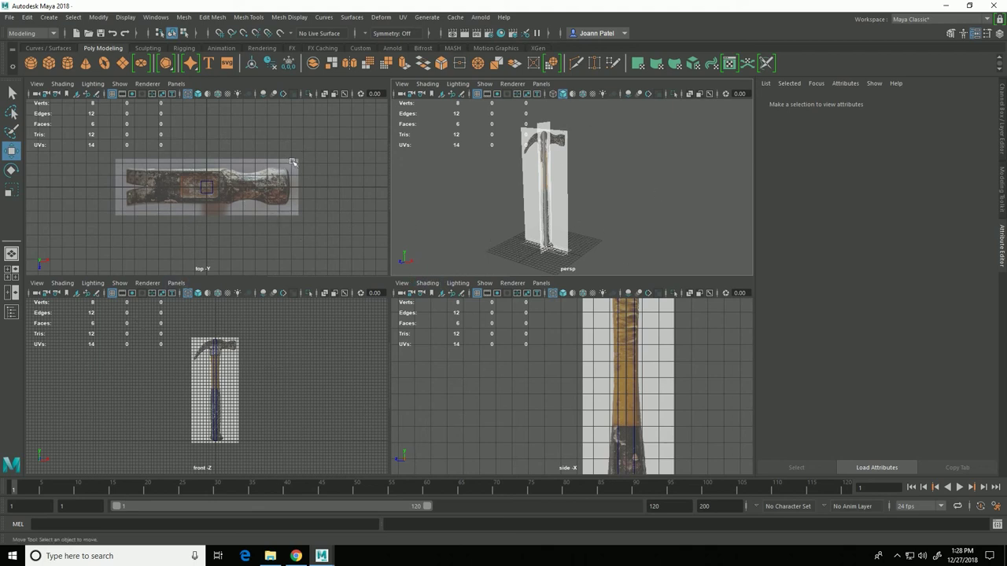
drag(289, 144, 317, 177)
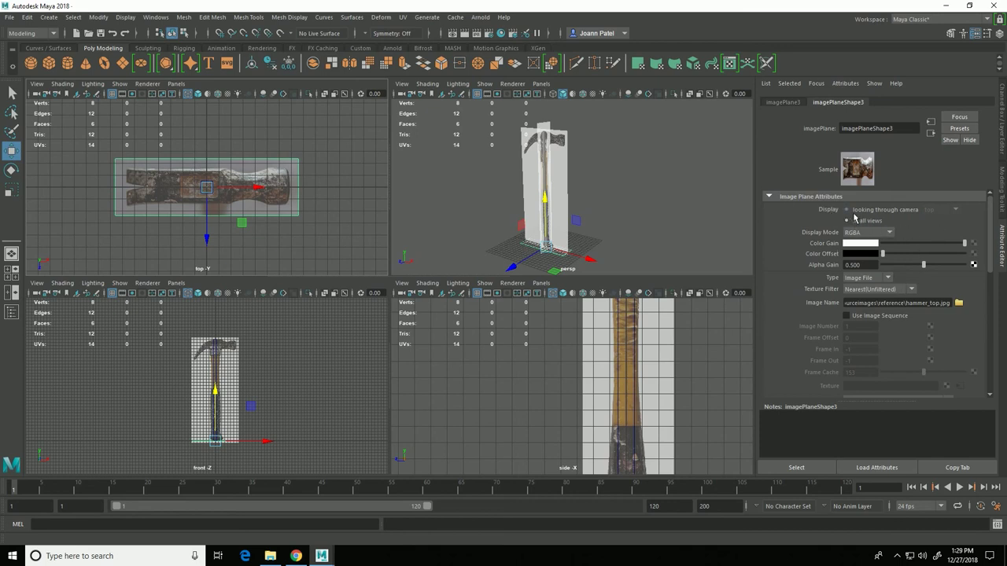
click(236, 383)
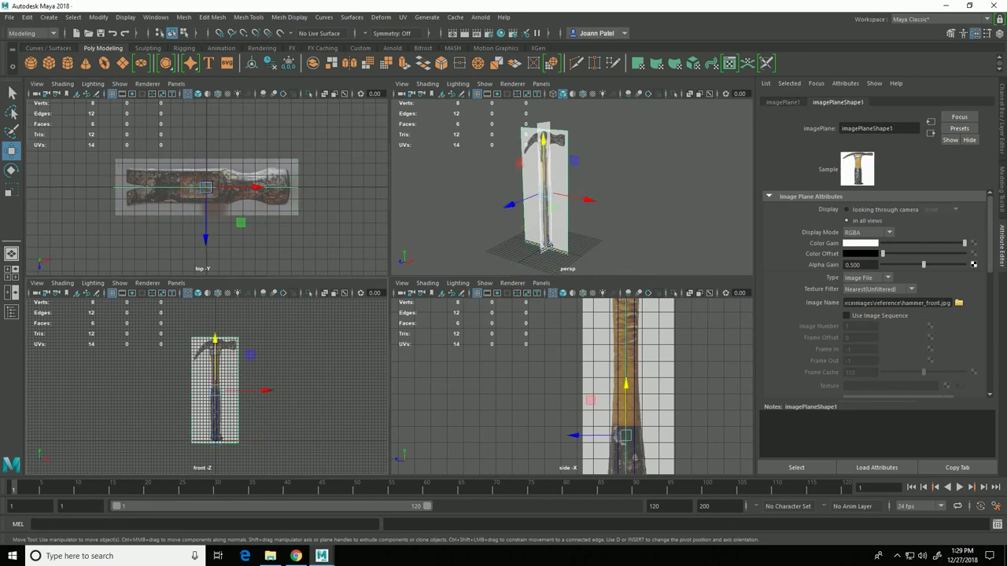
click(846, 209)
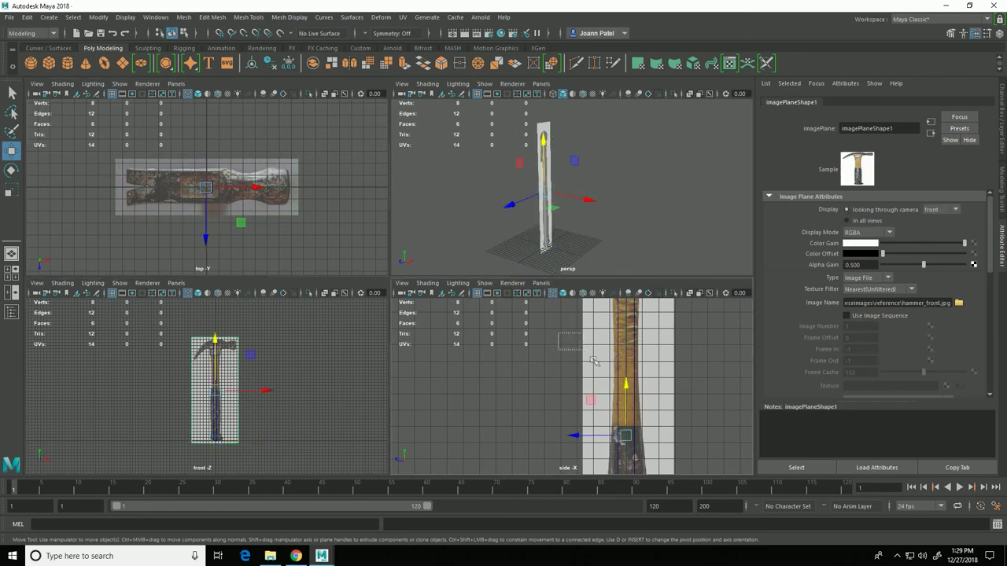
click(847, 210)
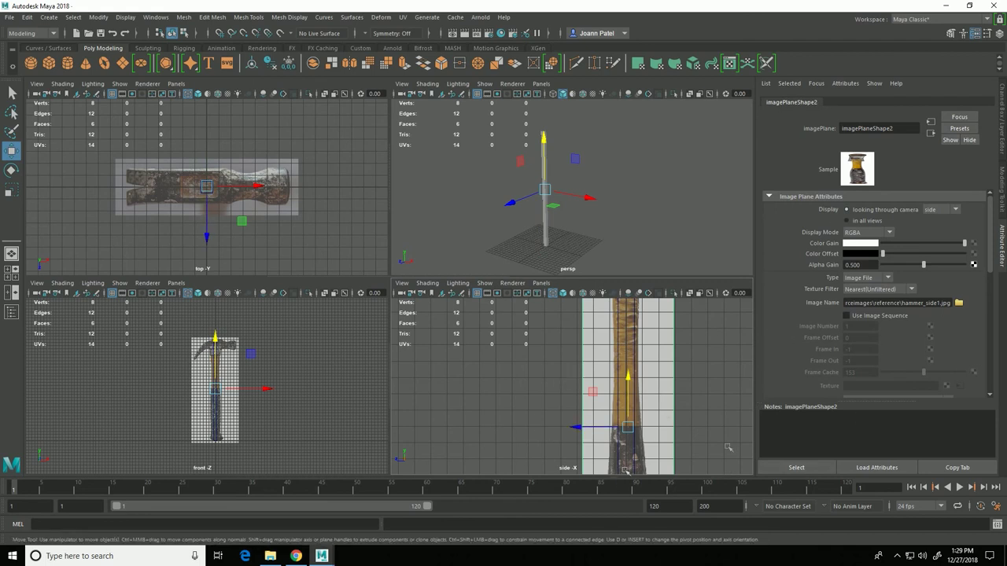
- Delete the tall reference cube from the scene
alt+right_drag(655, 256, 625, 224)
alt+drag(609, 220, 600, 233)
click(542, 173)
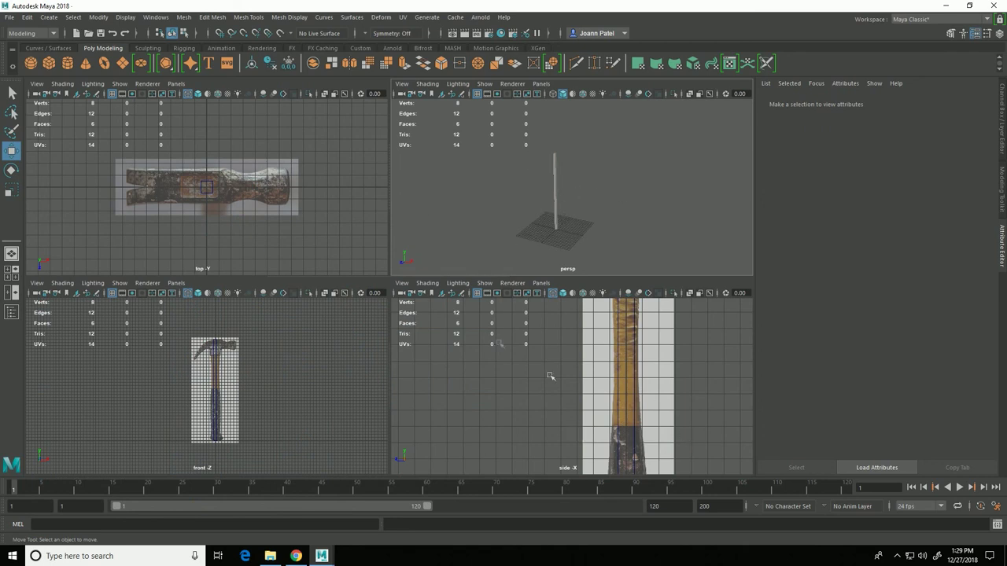
click(560, 197)
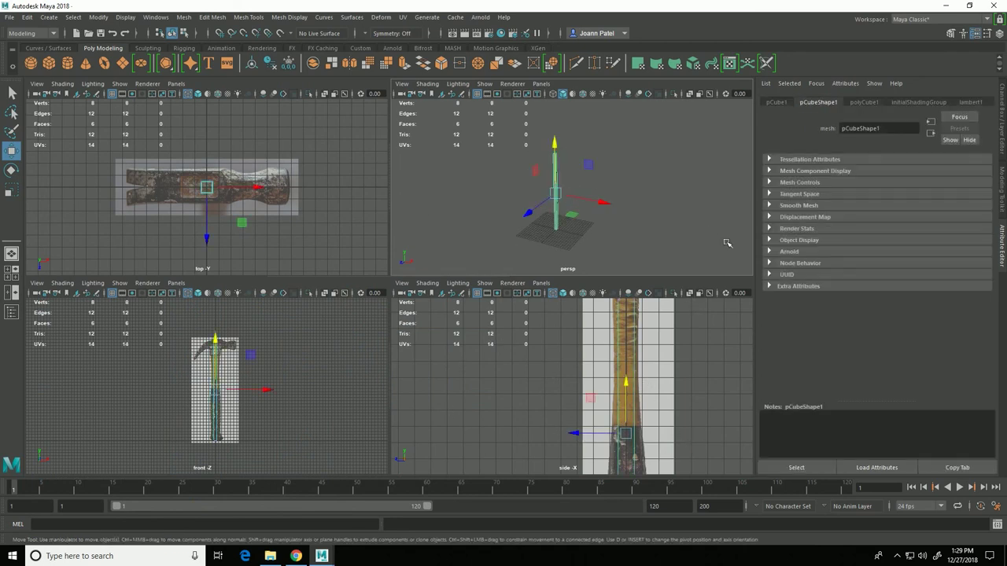
key(Delete)
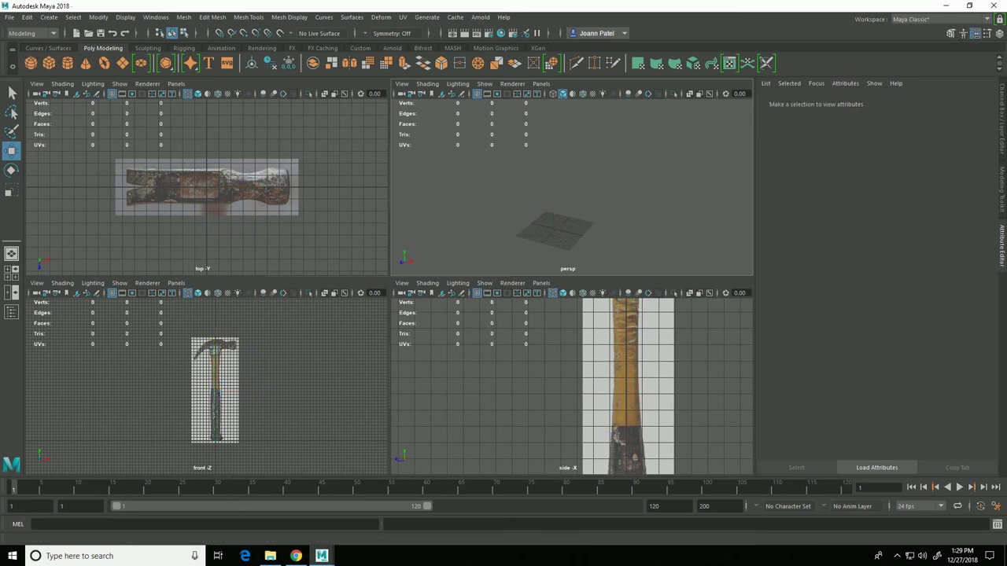
- Save the scene under the name hammerExample as Maya Binary in the Hammer project's scenes folder
click(10, 16)
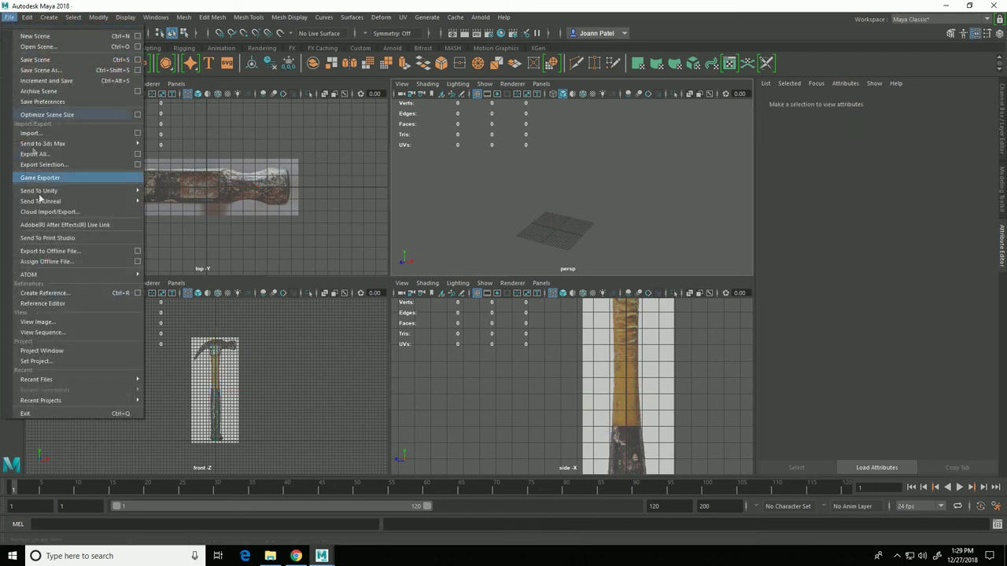
click(39, 70)
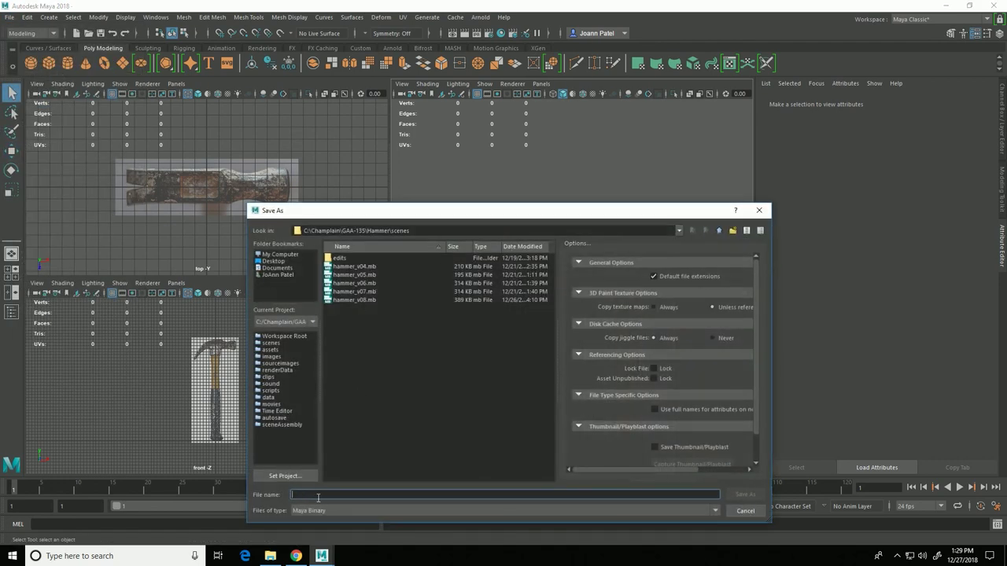
text(hammer)
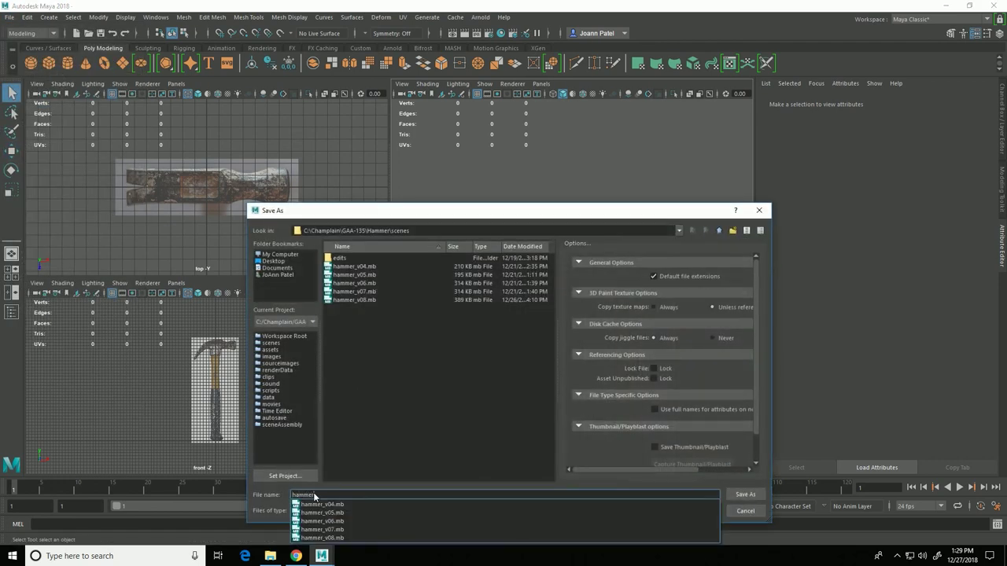
text(Example)
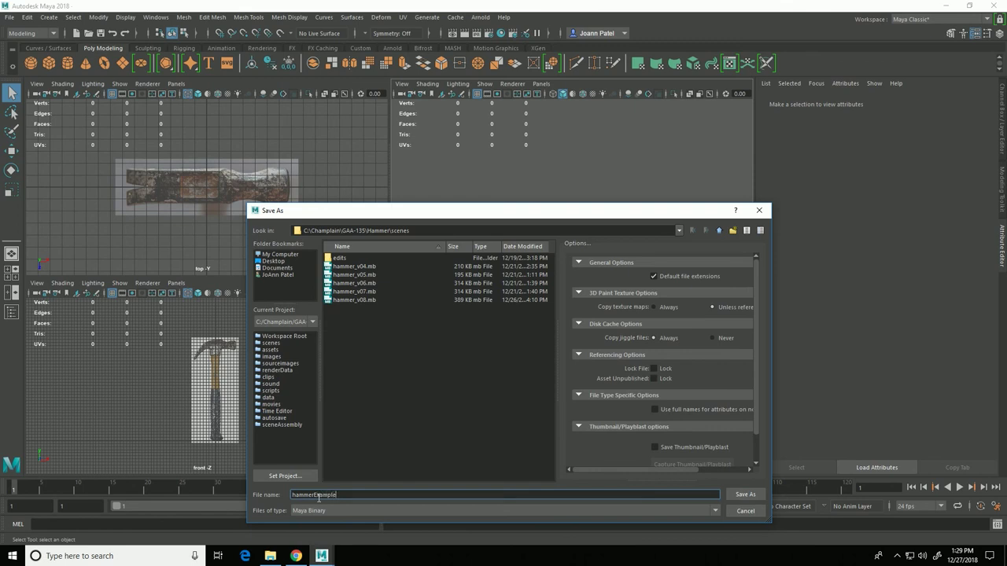